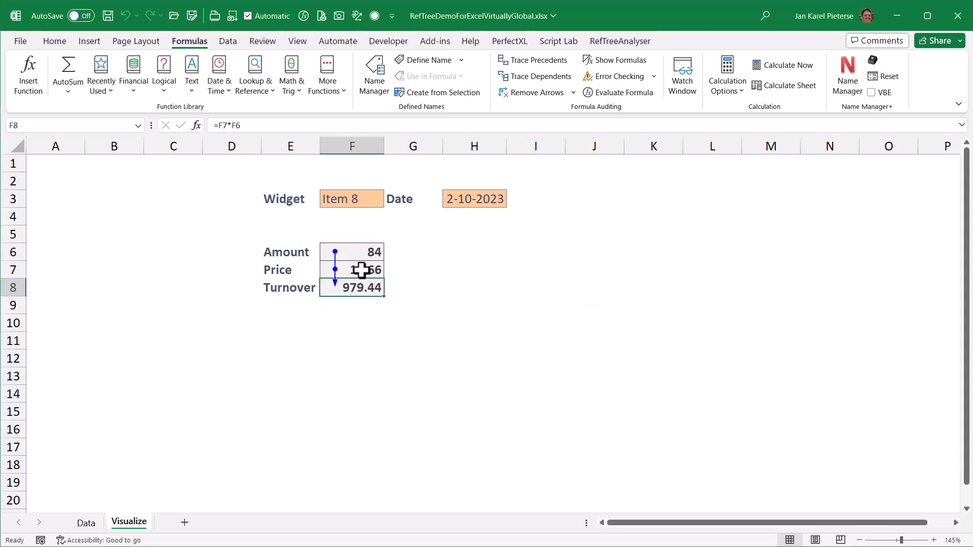
Remove the existing trace arrows and trace the precedents of the Price formula in F7
key(Up)
key(Up)
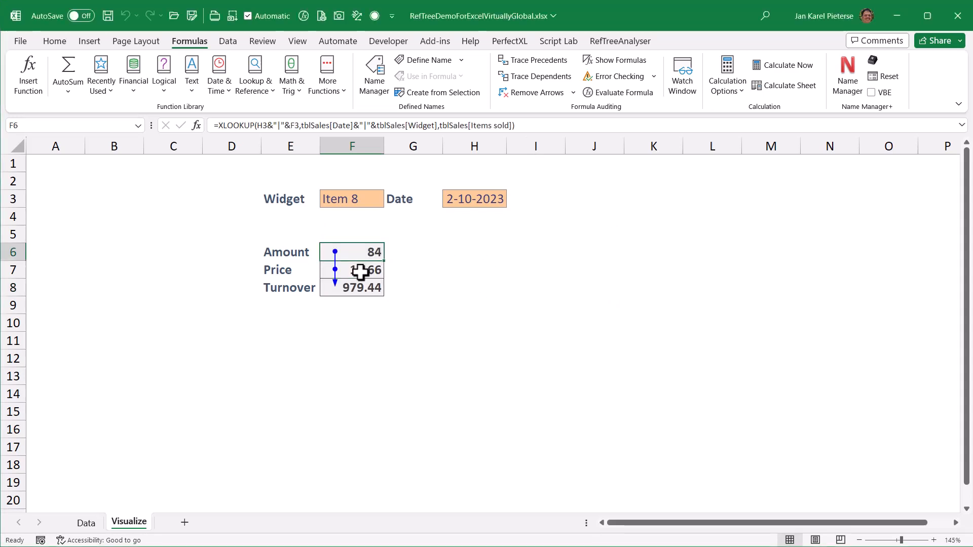
click(331, 270)
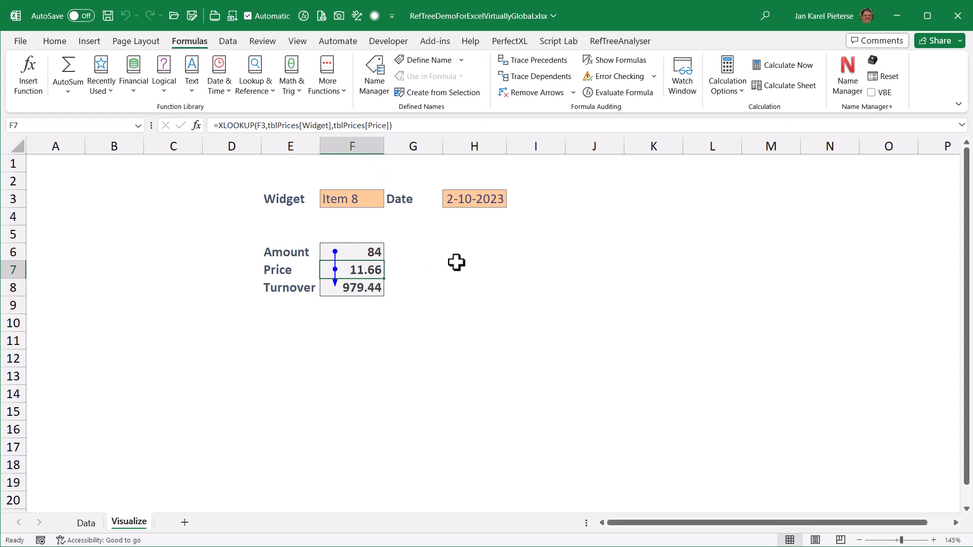
click(518, 98)
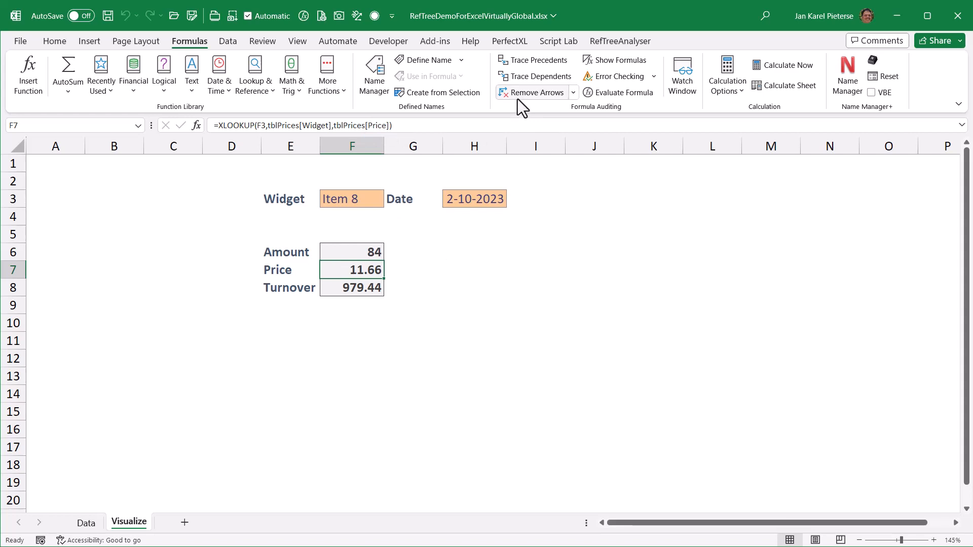
click(528, 59)
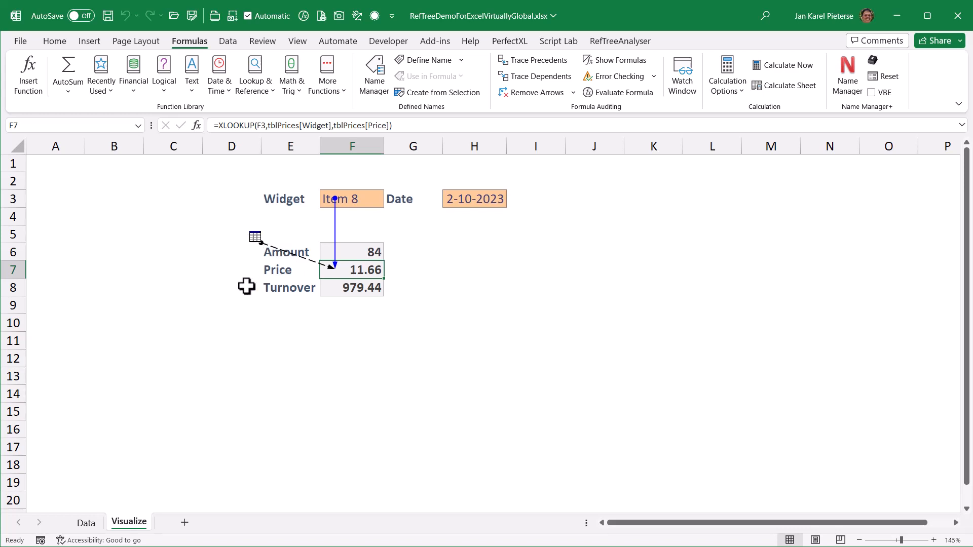
Inspect the off-sheet precedents of F7 in the Go To list, highlight Data!$A$2:$A$239, and cancel without jumping there
double_click(268, 248)
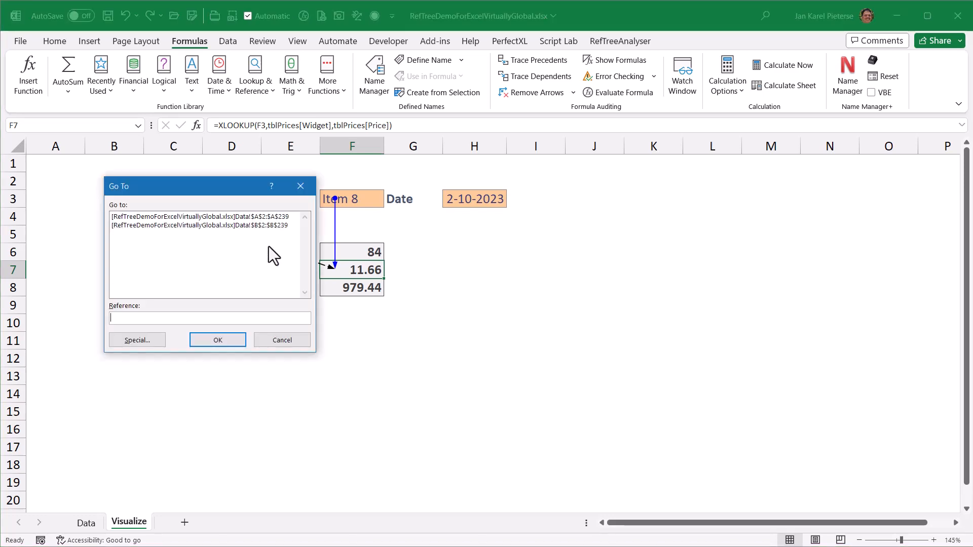
click(253, 217)
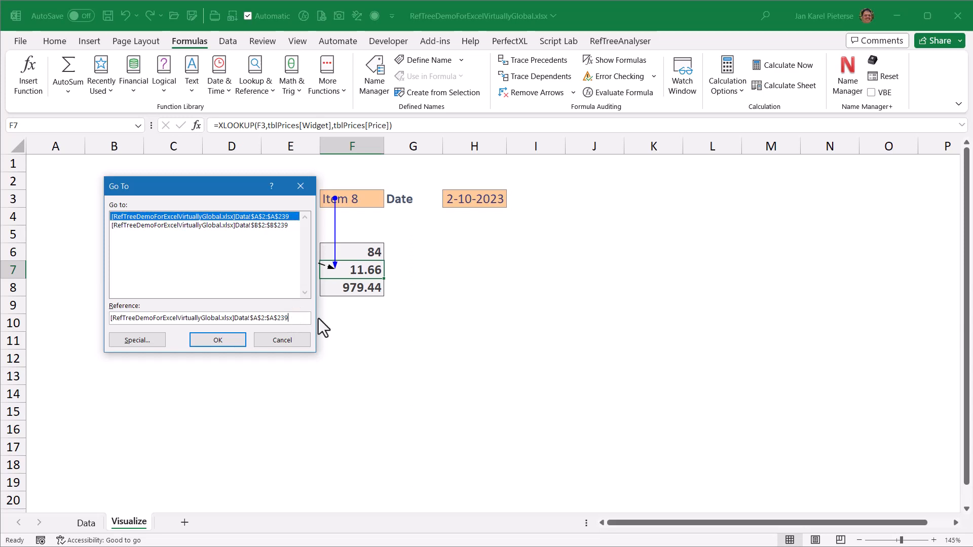
drag(257, 319, 278, 319)
click(266, 345)
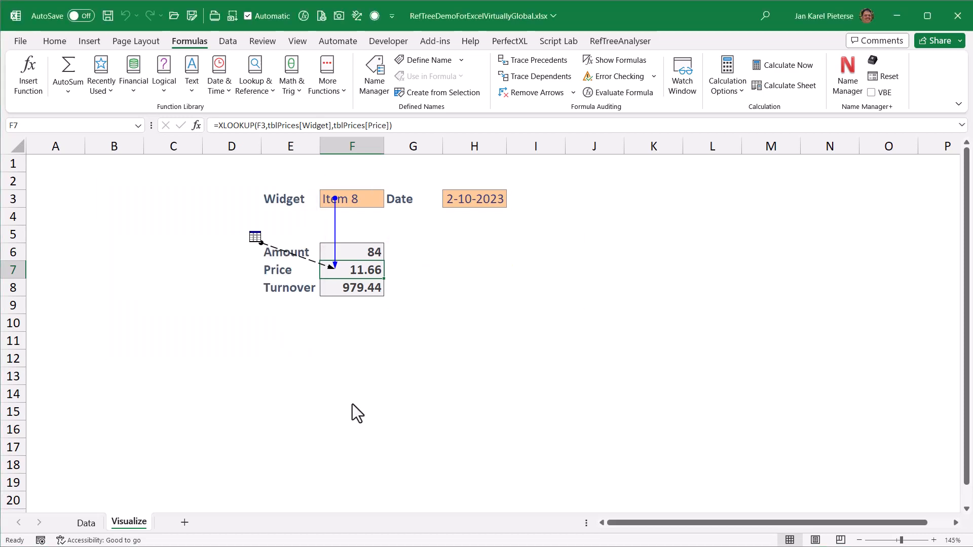
Remove the trace arrows and list the precedents of F7 with RefTreeAnalyser
key(alt+m)
key(a)
key(a)
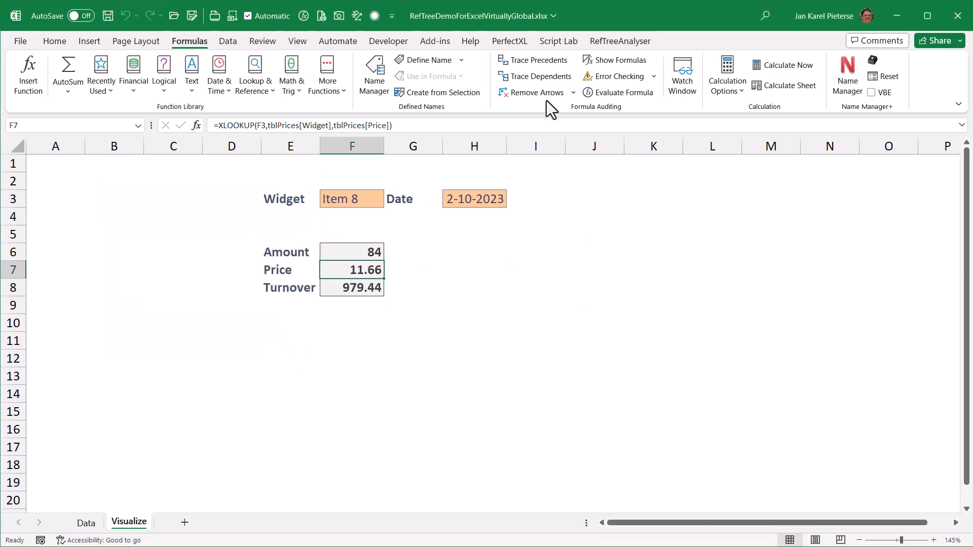
click(625, 45)
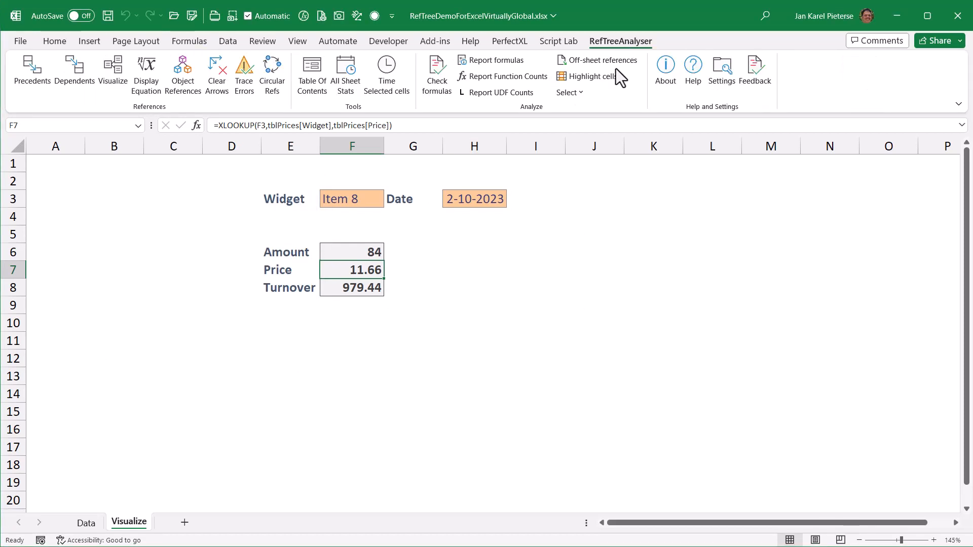
click(35, 72)
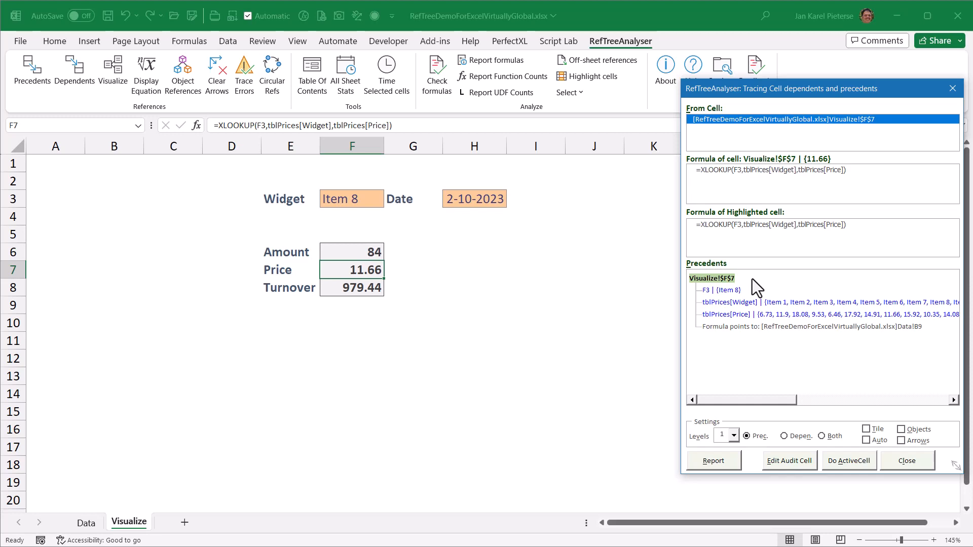
Go through the listed precedents F3, tblPrices[Widget] and tblPrices[Price], and follow the formula's result to Data!B9
key(Down)
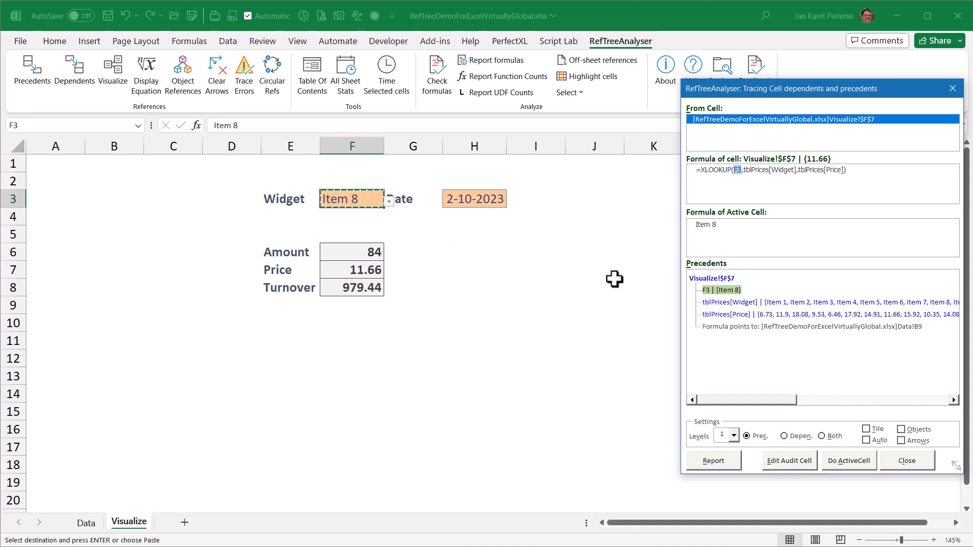
double_click(704, 289)
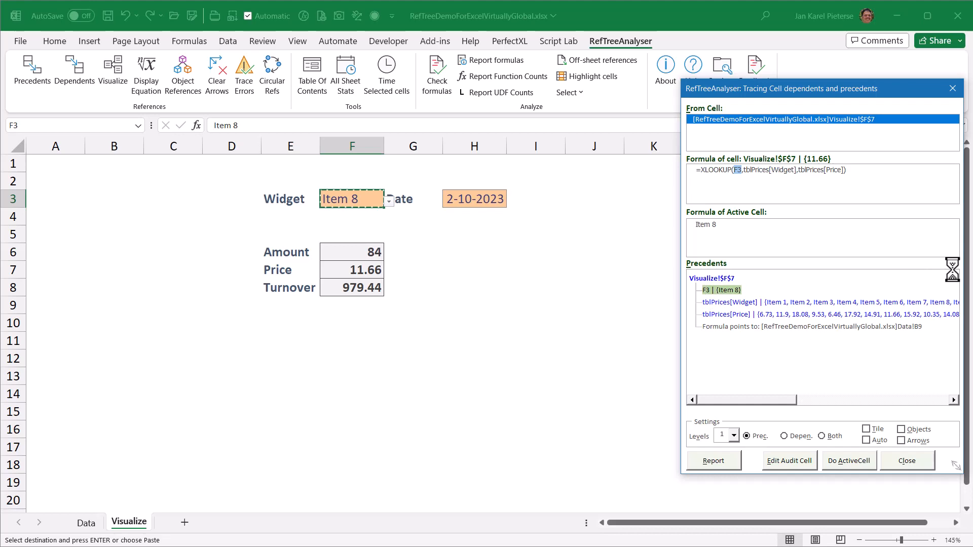
key(Down)
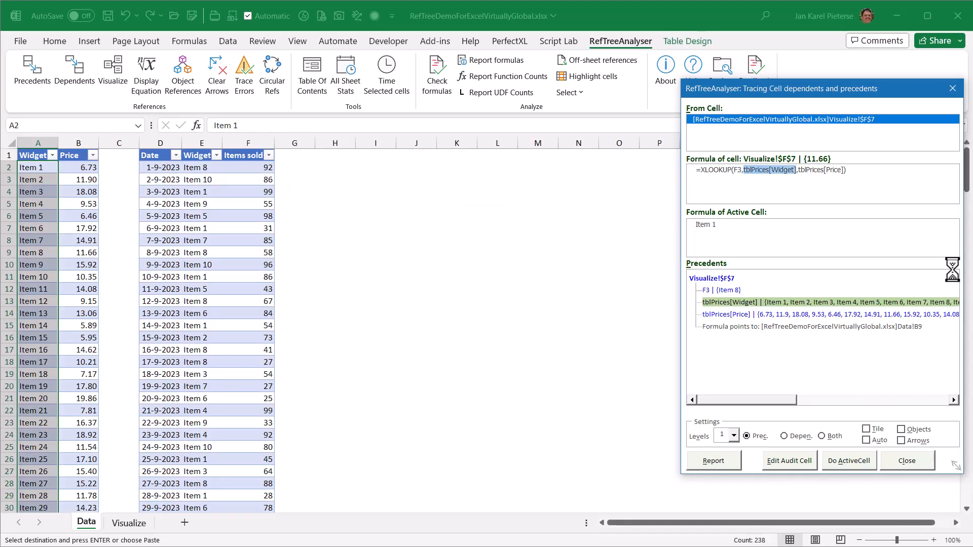
key(Down)
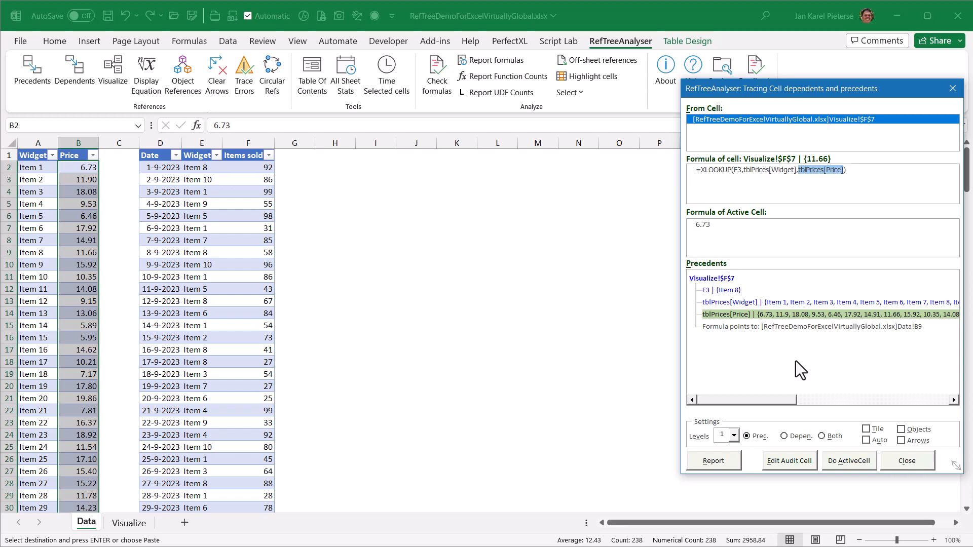
click(754, 329)
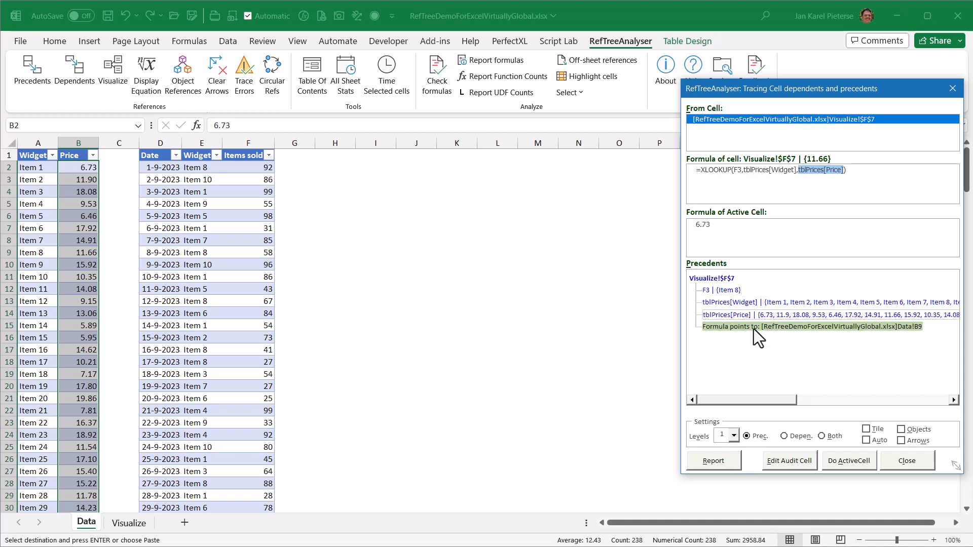
click(753, 329)
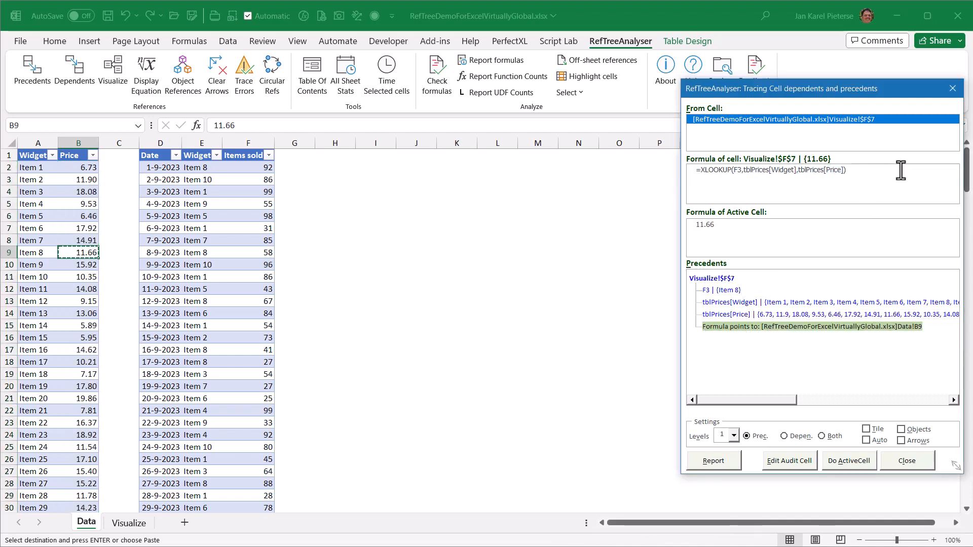
Return to F7, examine its precedents and its dependent F8 with both directions shown at 2 levels, and close the analysis
click(936, 119)
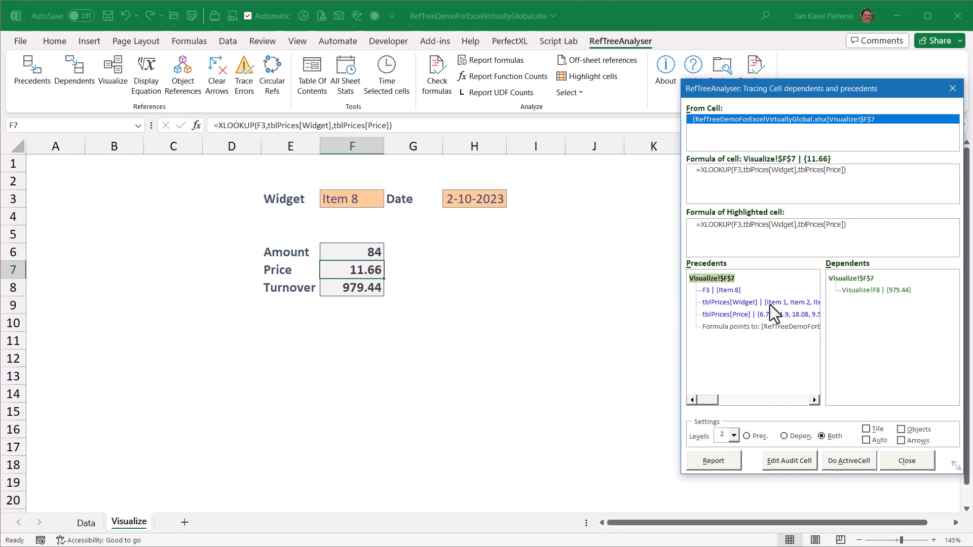
click(730, 292)
key(Down)
key(Down)
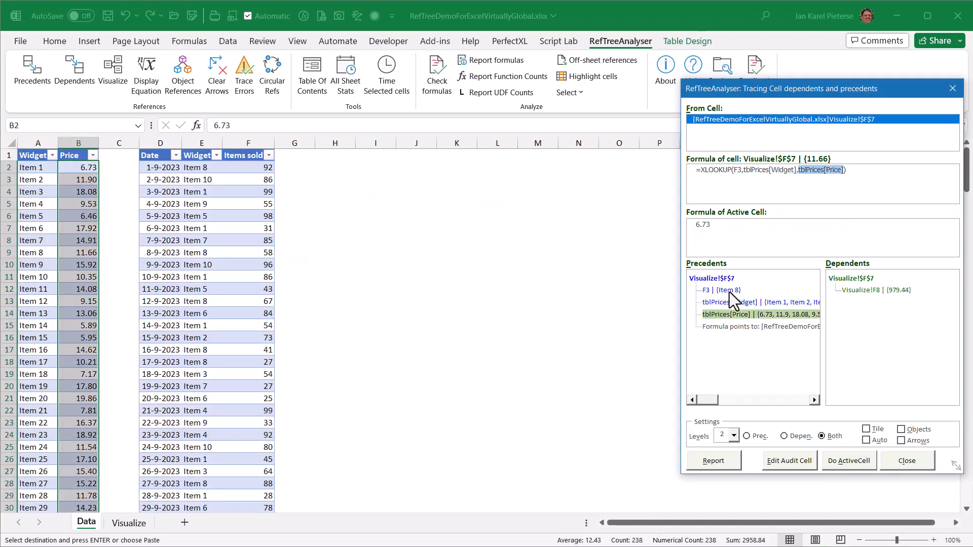
click(856, 293)
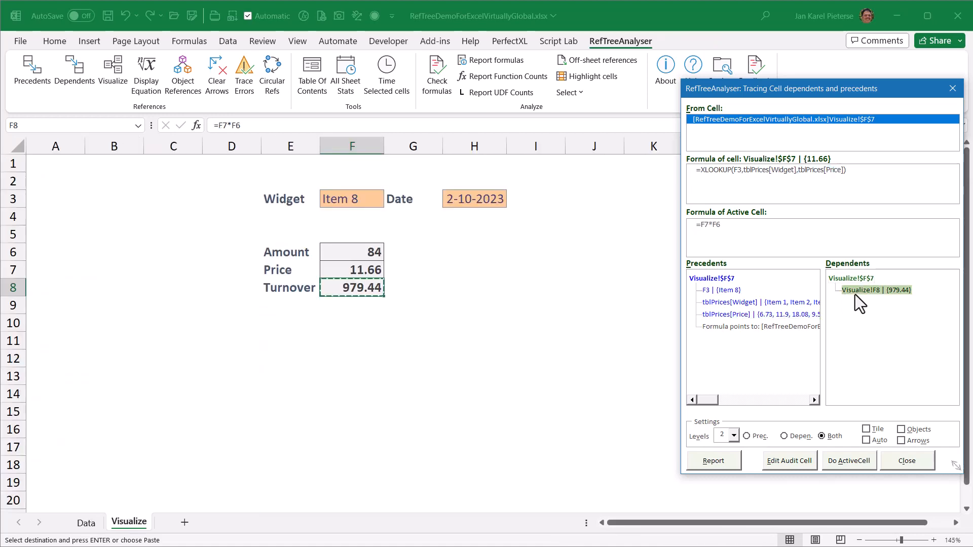
key(Escape)
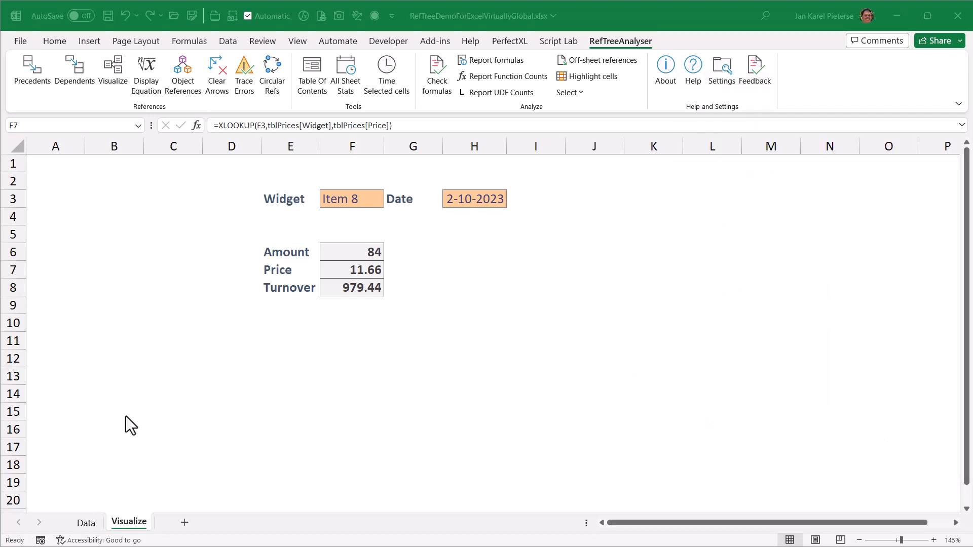
Trace the precedents of F7 with Excel's built-in arrows and remove the arrows again
click(190, 48)
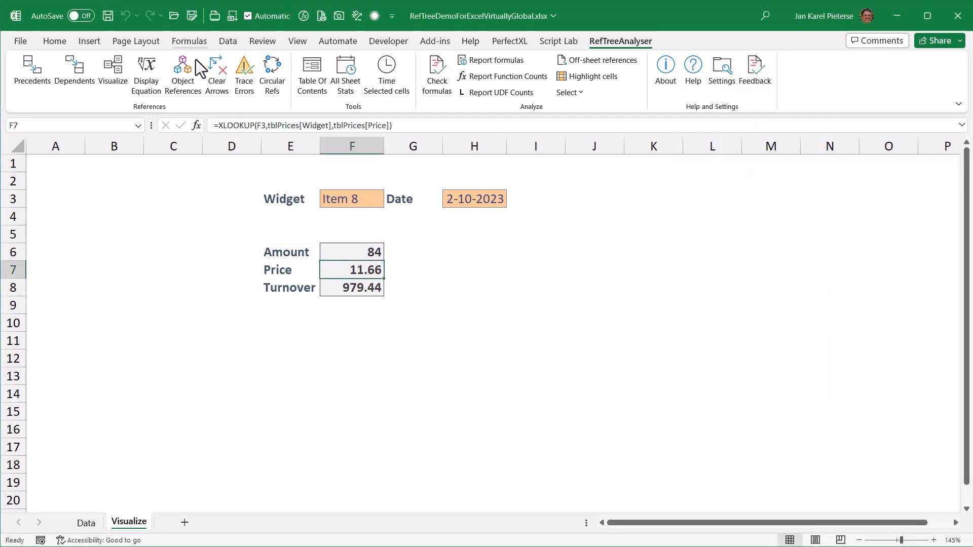
click(199, 46)
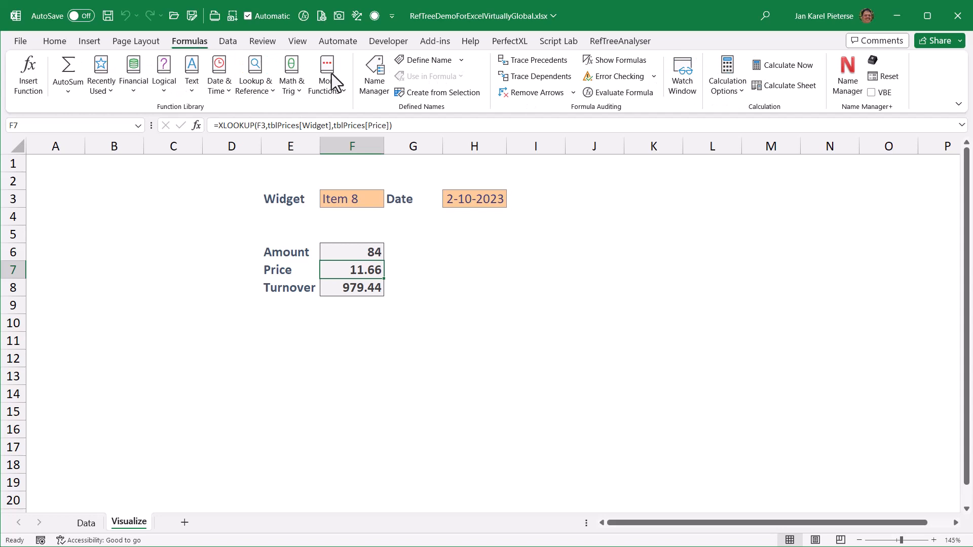
click(524, 61)
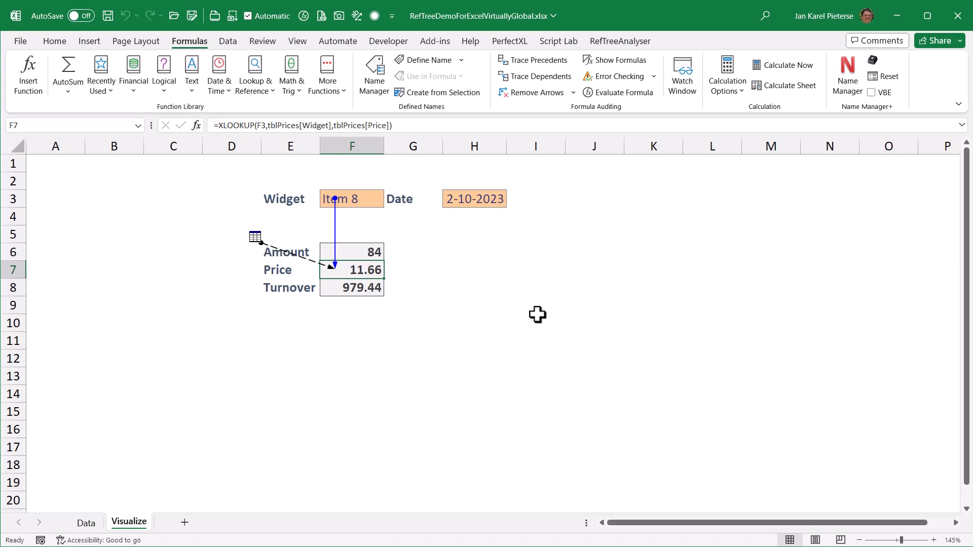
click(513, 94)
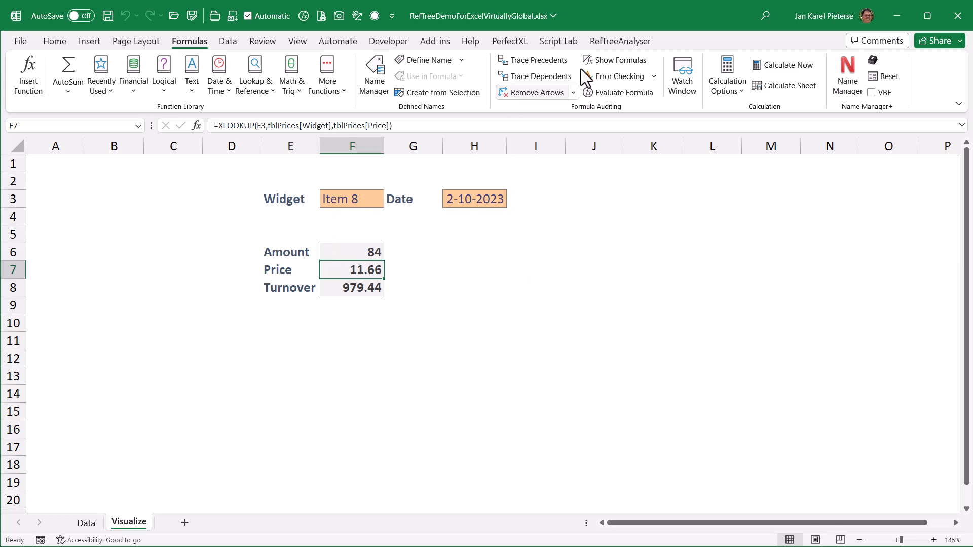
Visualize the precedents of F7 with RefTreeAnalyser and follow the price and widget pictures to their source ranges on the Data sheet
click(609, 43)
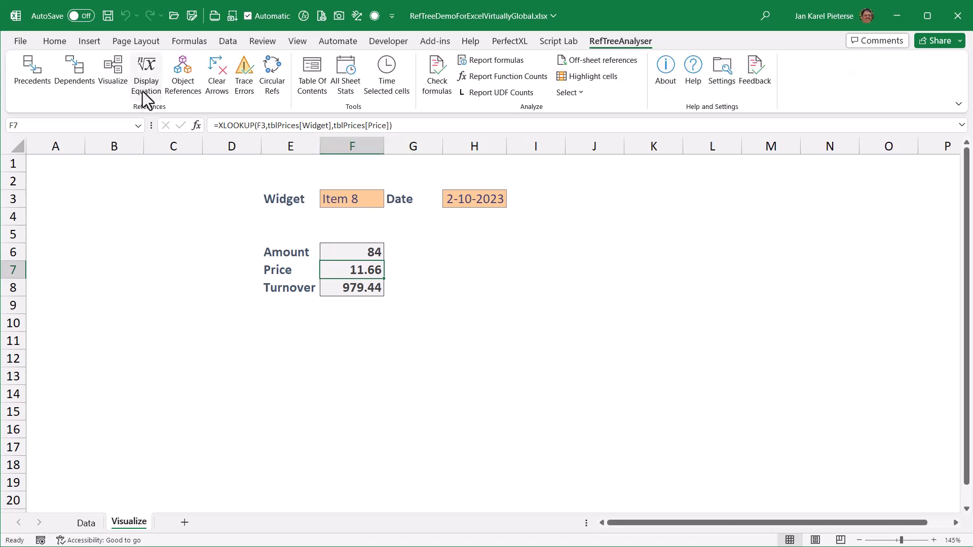
click(122, 77)
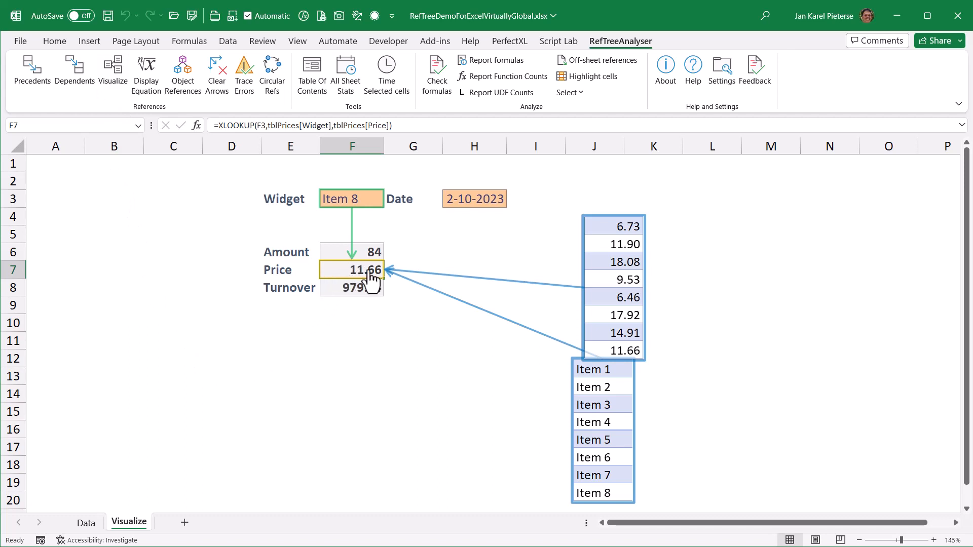
mouse_move(625, 278)
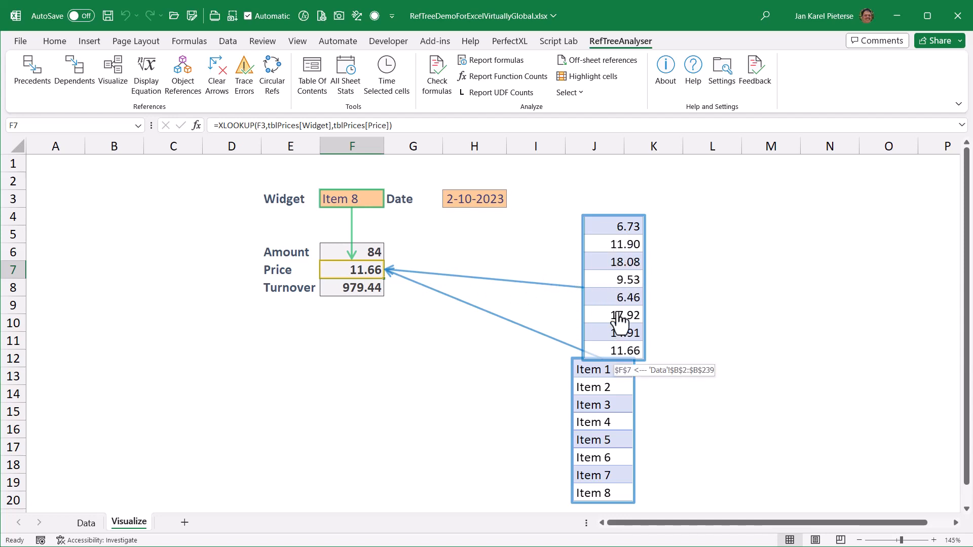
click(619, 284)
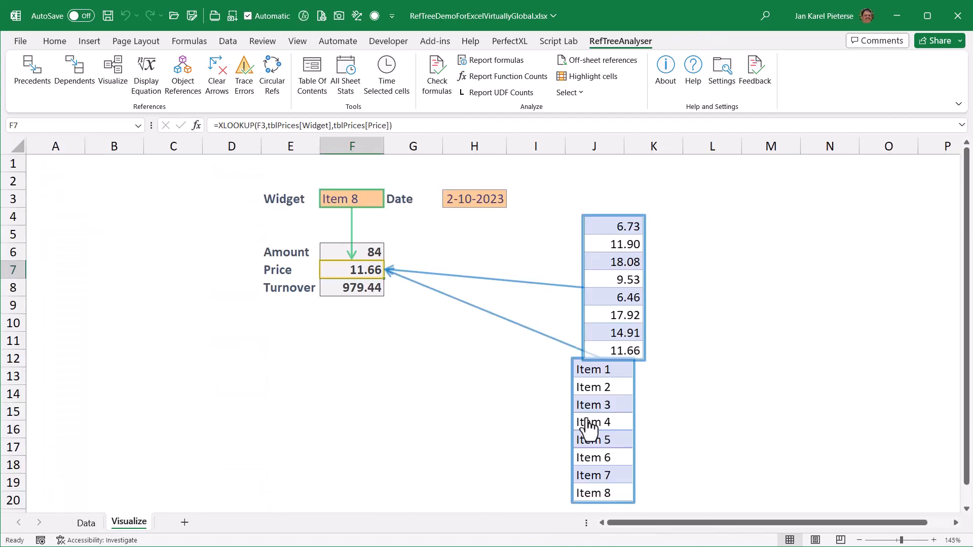
mouse_move(588, 421)
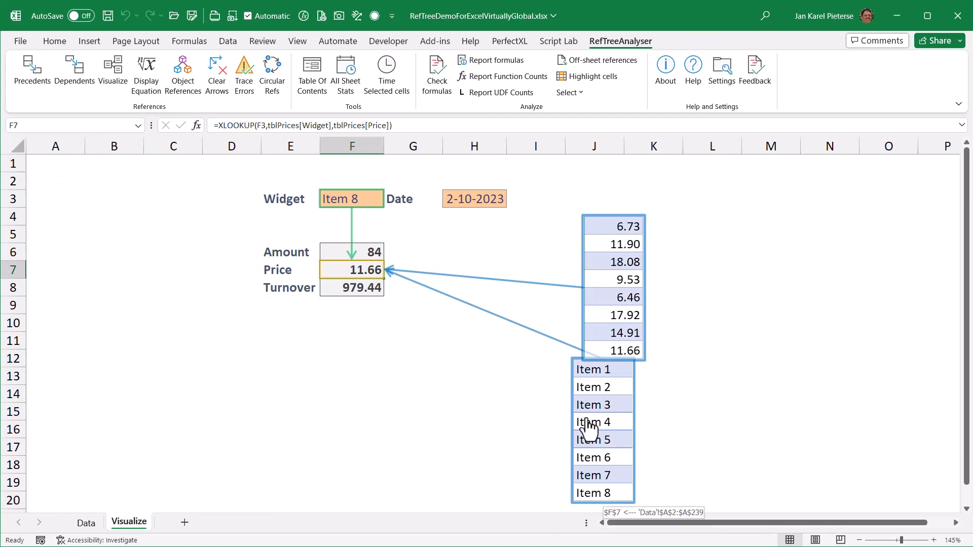
click(588, 421)
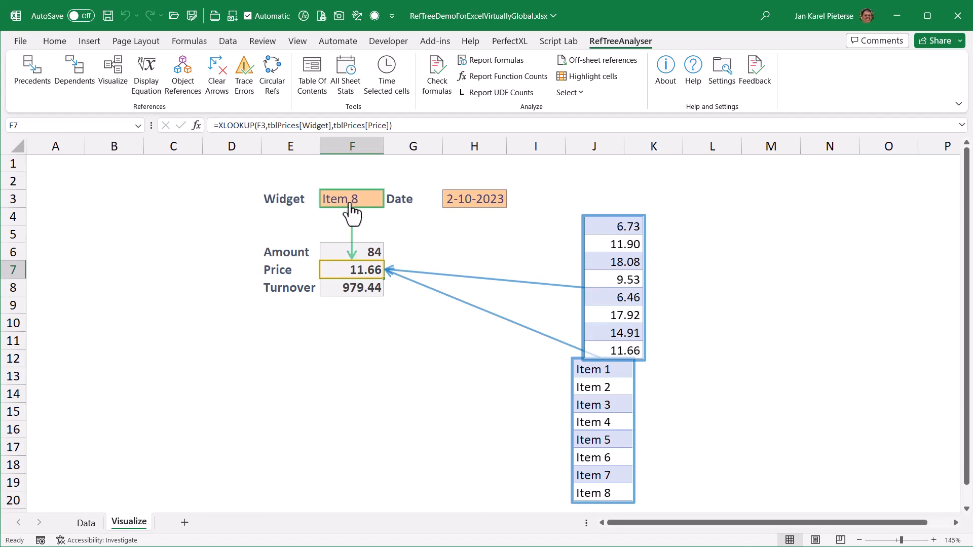
mouse_move(351, 213)
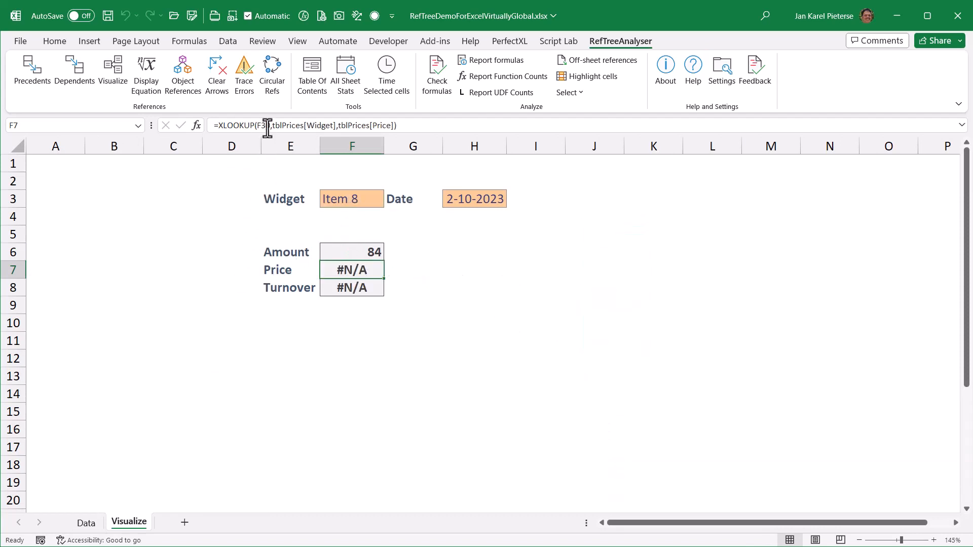
Check the F30 reference in the Price formula, visualize the precedents of F7, and jump to the off-screen cell F30
click(267, 128)
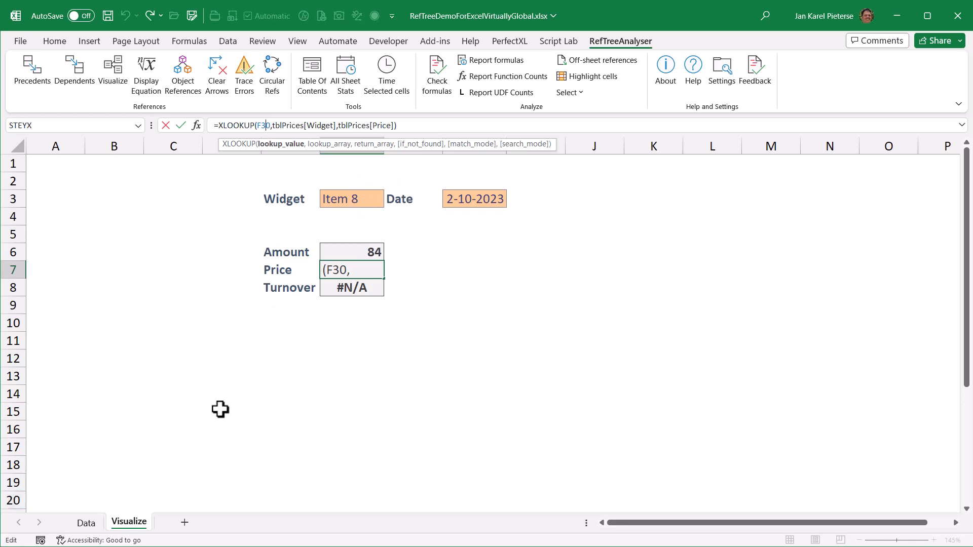
key(Escape)
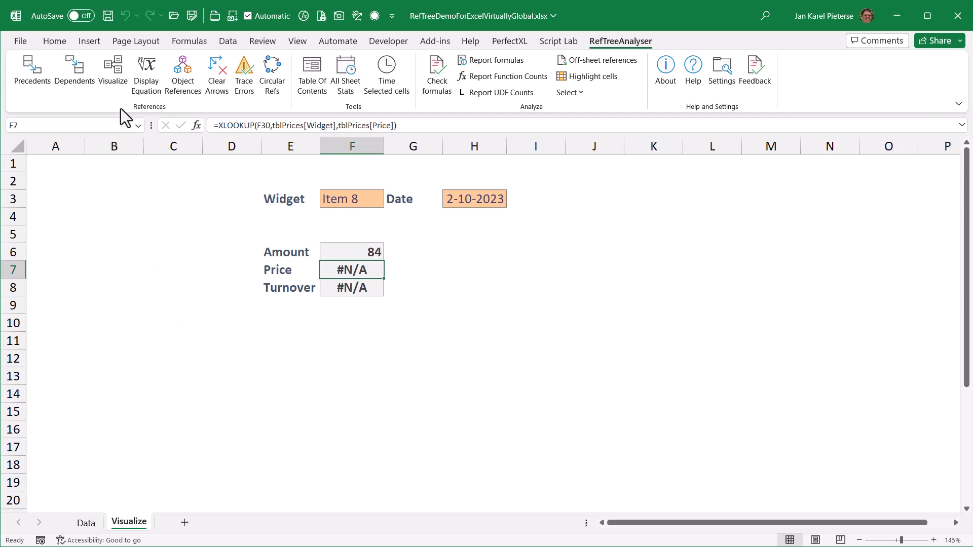
click(120, 86)
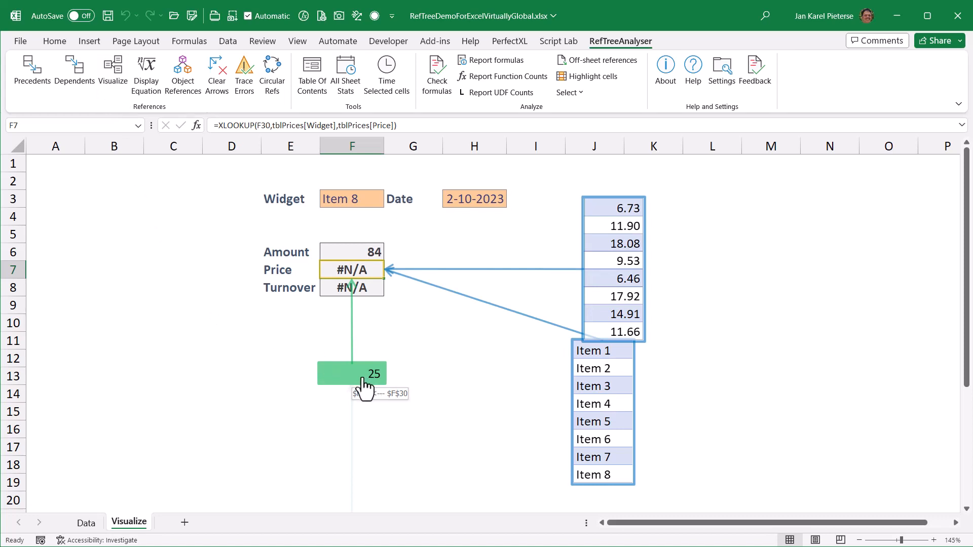
click(362, 378)
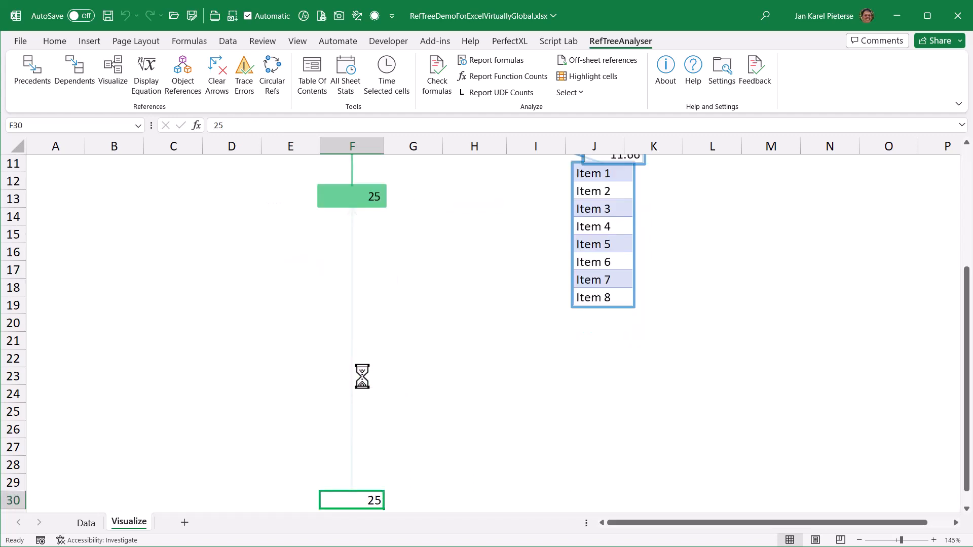
Return from F30 to the Price formula in F7 and clear the visualization arrows
click(351, 503)
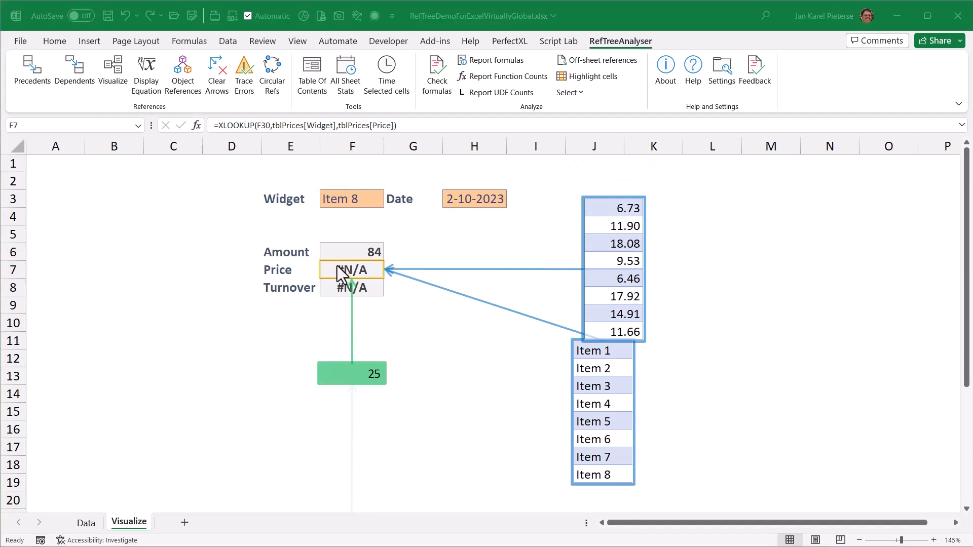
click(222, 91)
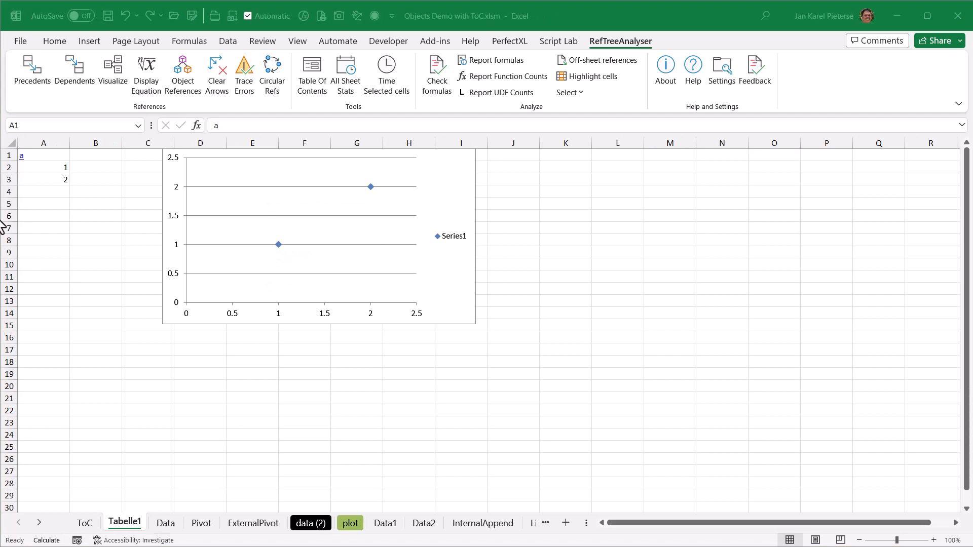
In the Objects Demo with ToC workbook, select the Tabelle1 chart's data series, check its SERIES formula against the source cells, and deselect the chart
click(202, 47)
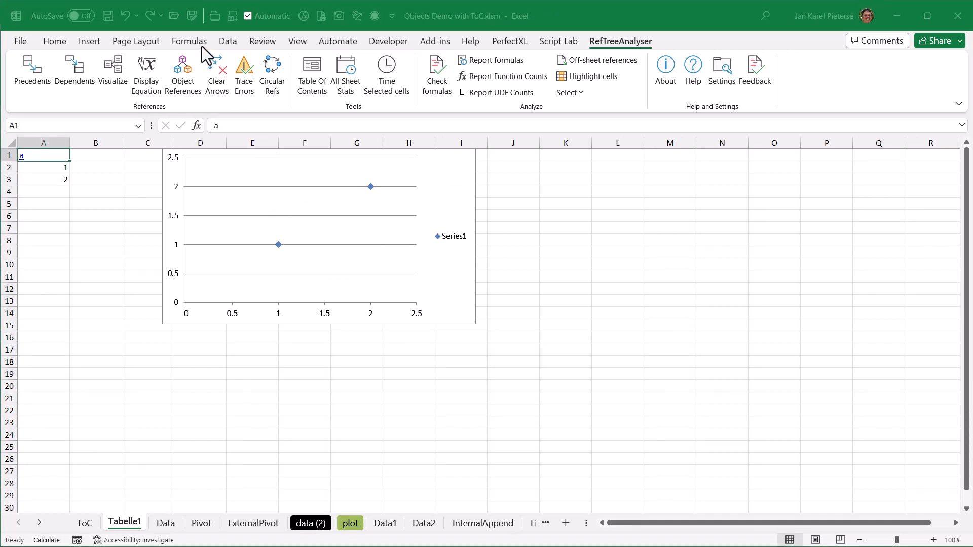
click(202, 46)
click(531, 60)
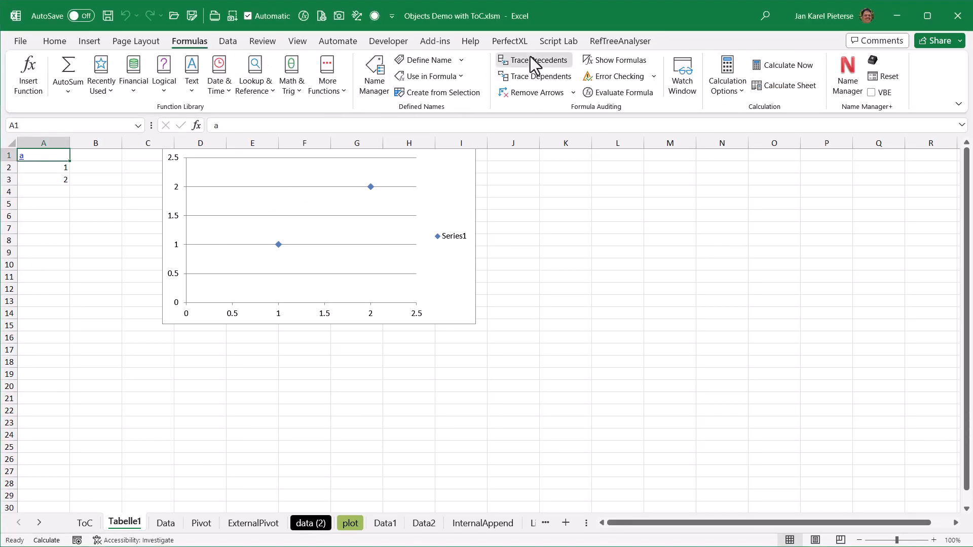
click(467, 288)
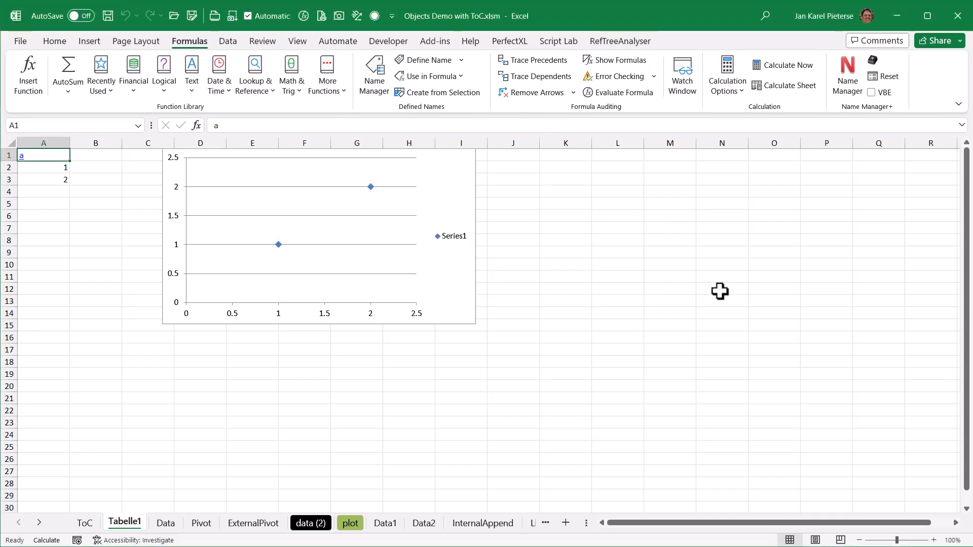
click(439, 273)
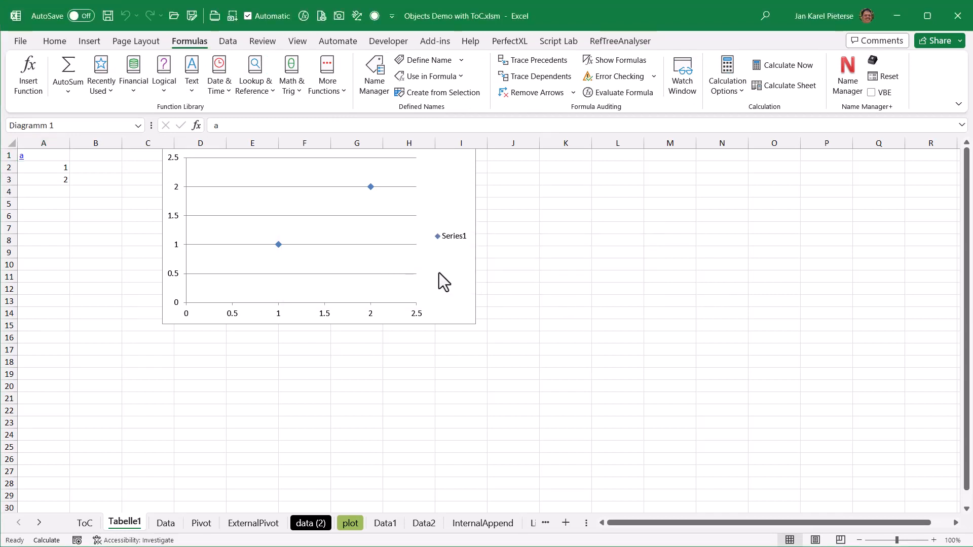
click(372, 187)
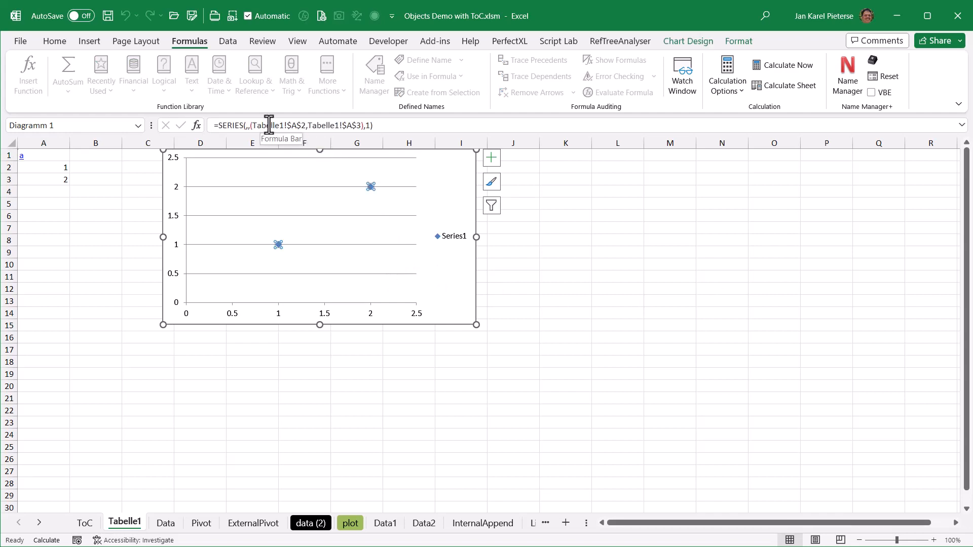
drag(59, 155, 59, 179)
click(563, 216)
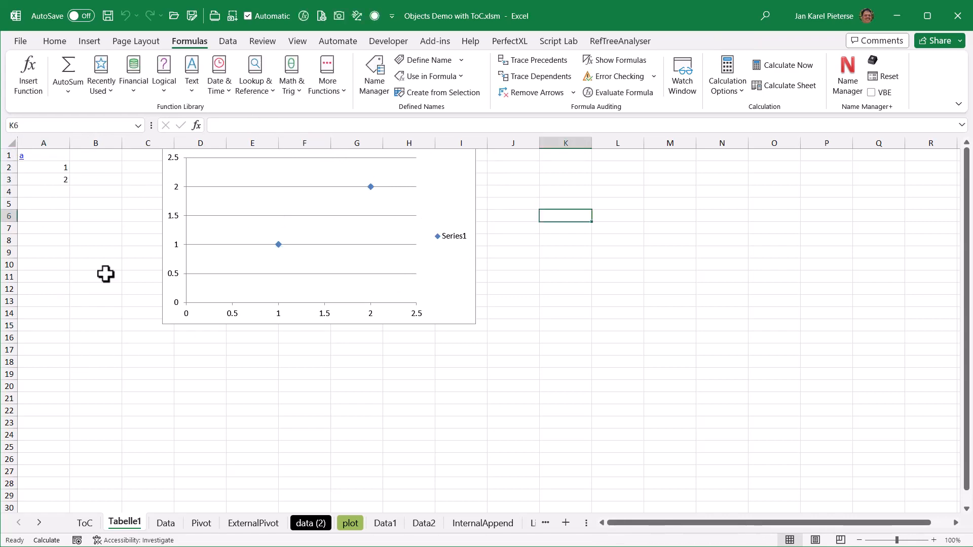
List the workbook's object references with RefTreeAnalyser and follow Diagramm 1 to its Y values in Tabelle1 A2,A3
click(592, 43)
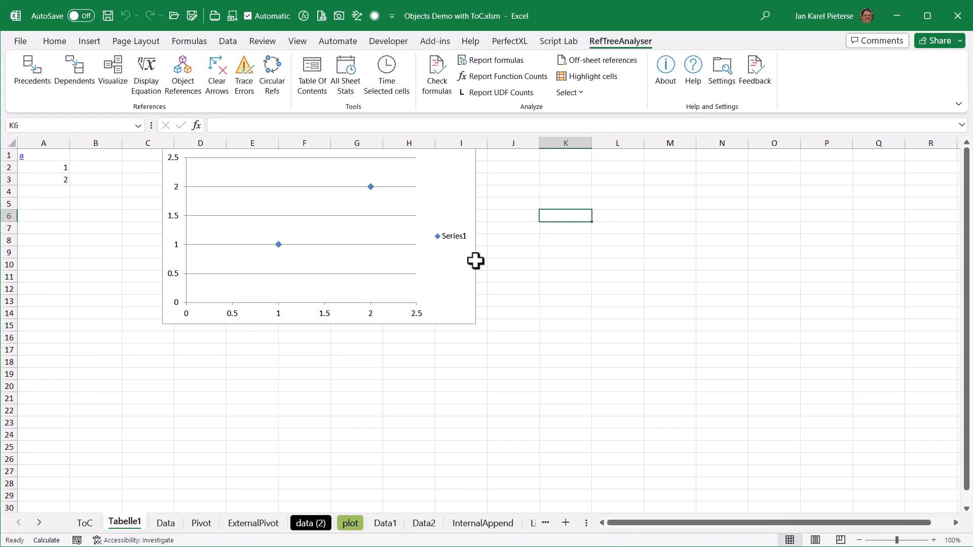
click(186, 82)
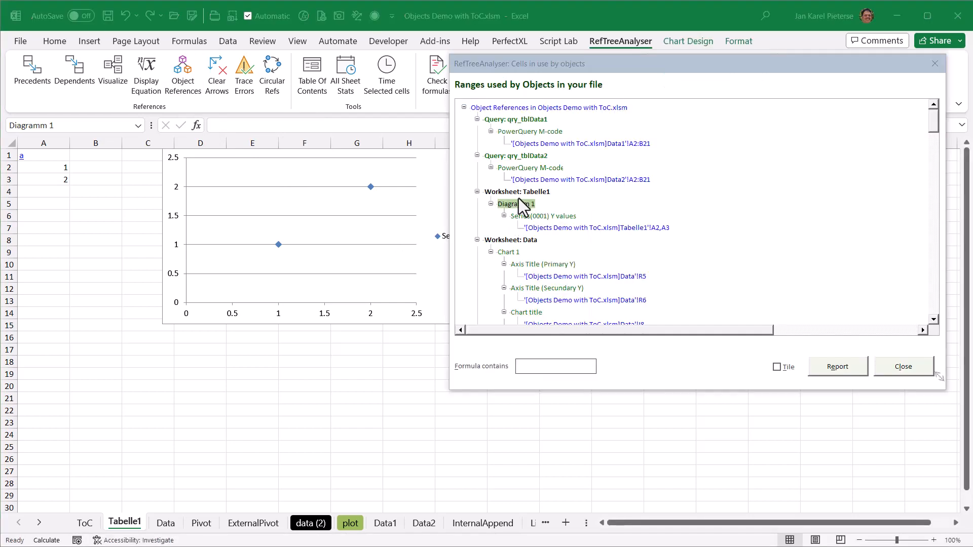
click(518, 206)
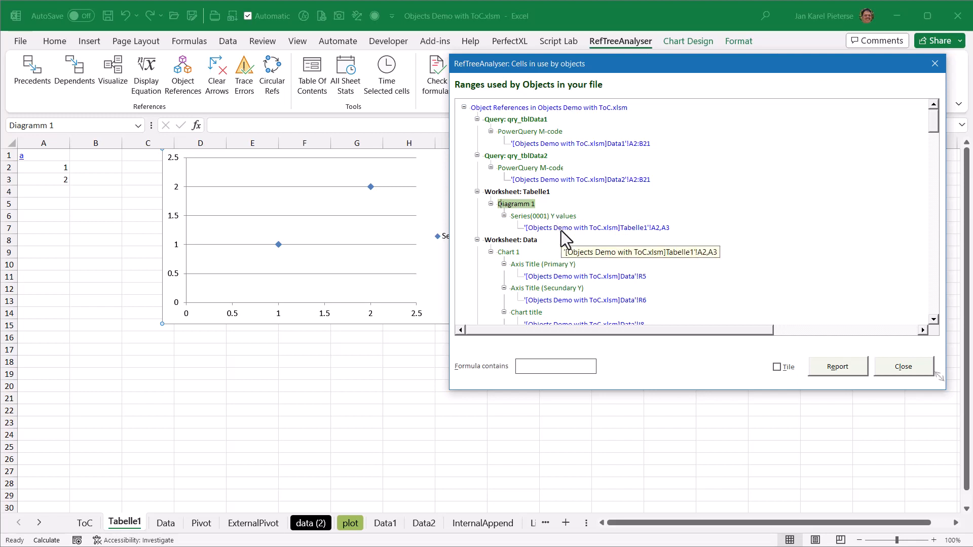
click(561, 230)
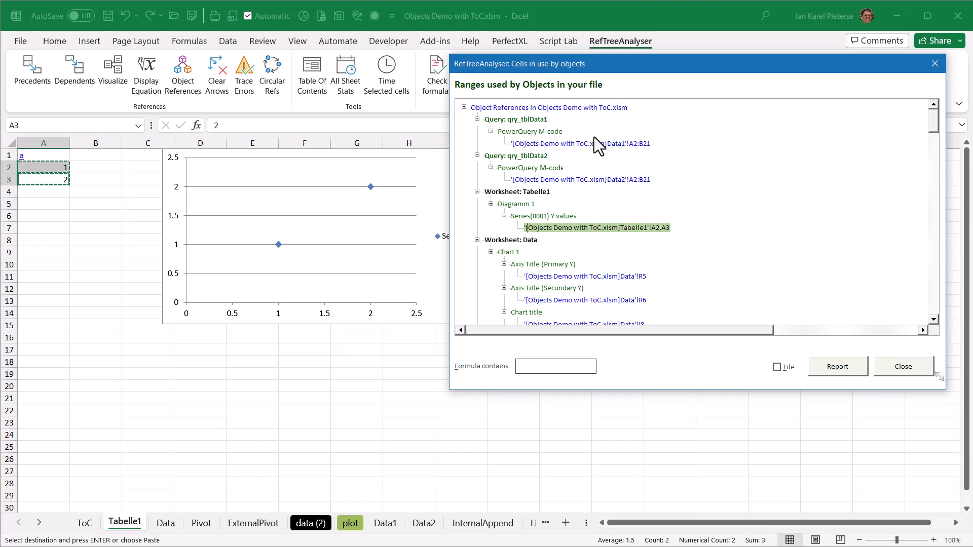
Collapse the reference tree to level 2 and follow the sparklines in Pivot C4:C6 to their source range B4:B6
key(2)
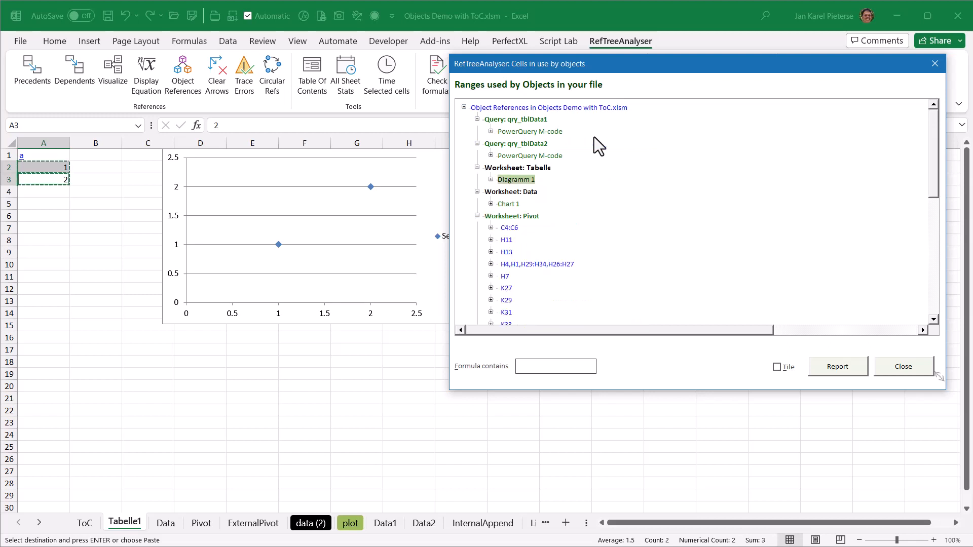
click(489, 228)
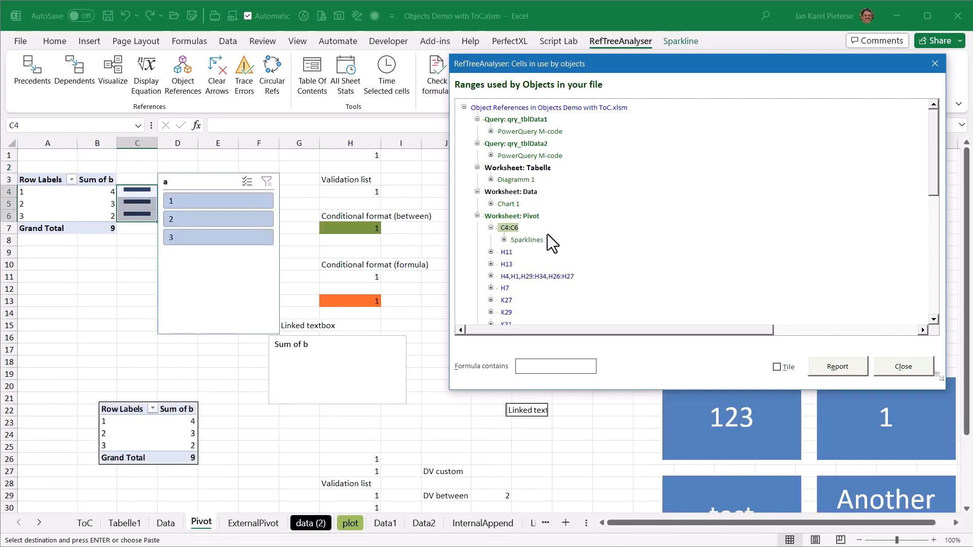
click(503, 241)
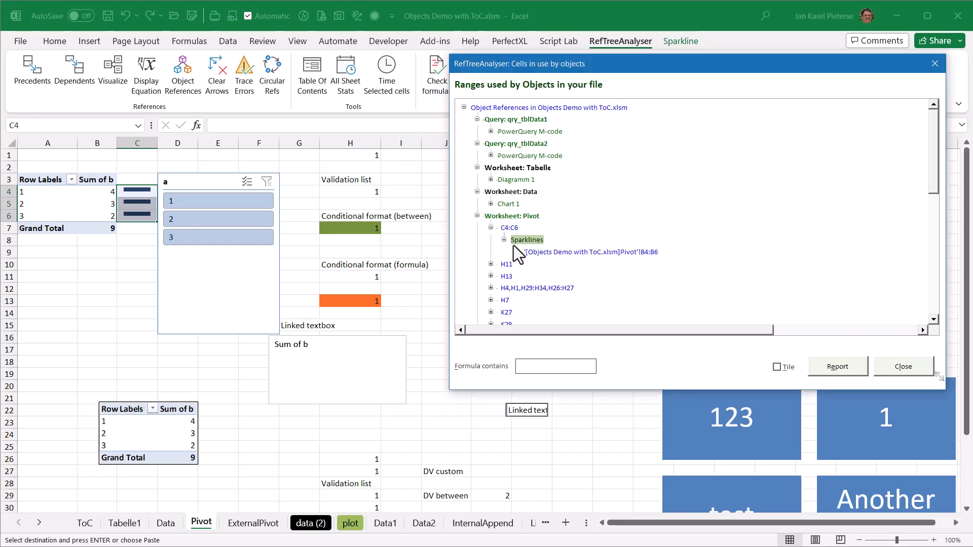
click(638, 253)
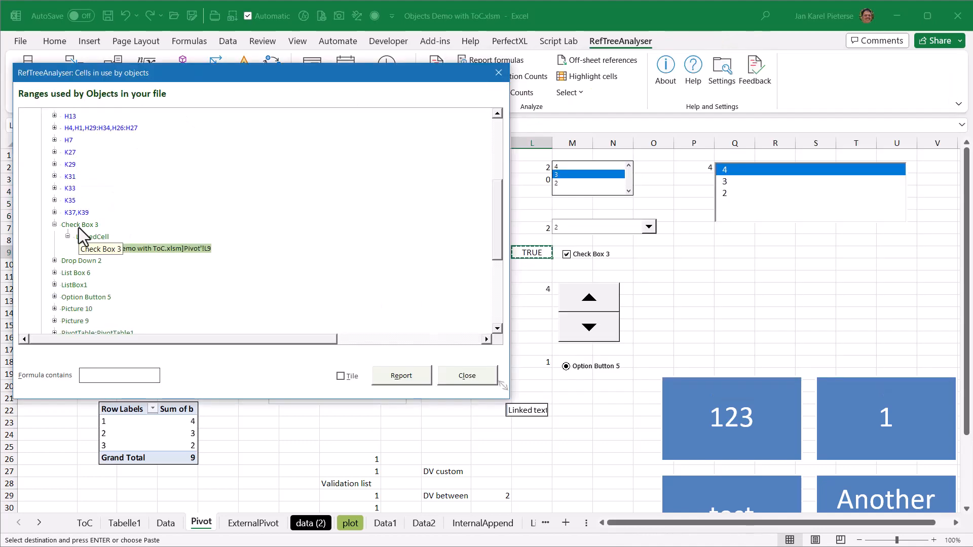
Locate Check Box 3 and Option Button 5 on the Pivot sheet and follow each to its linked cell, L9 and L18
click(78, 227)
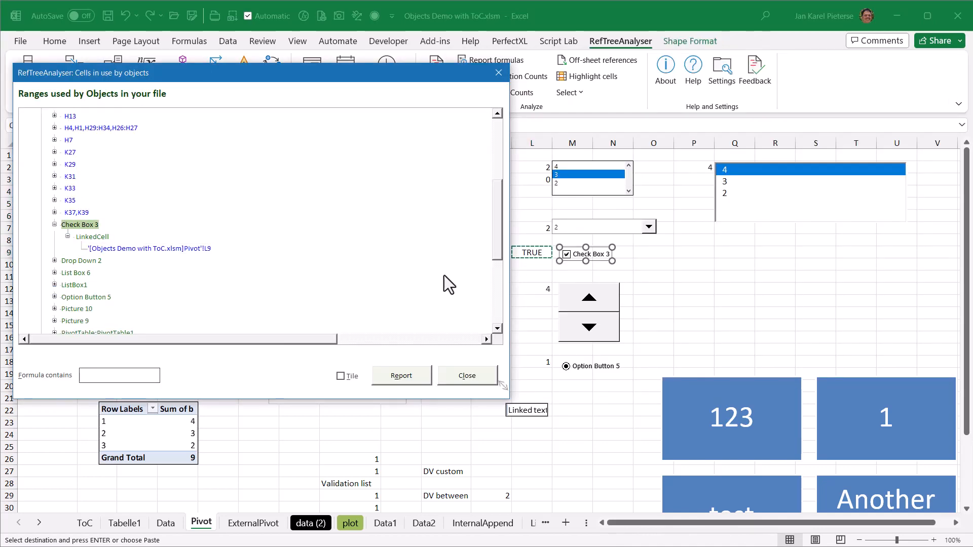
click(93, 249)
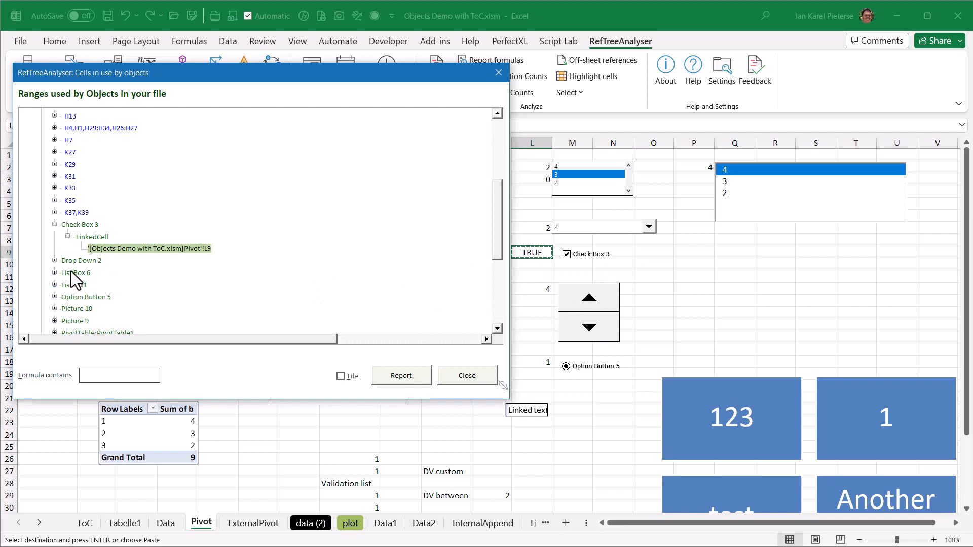
click(72, 298)
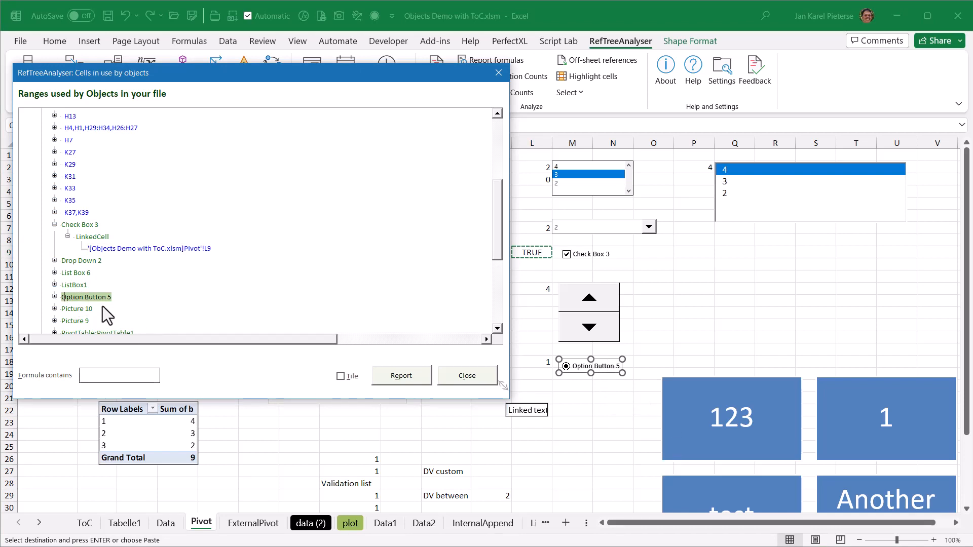
click(54, 297)
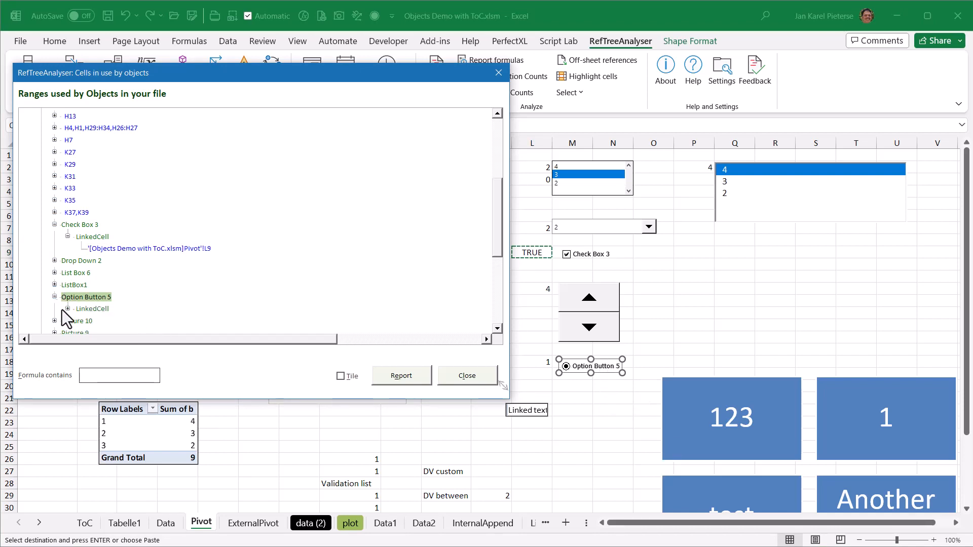
click(67, 308)
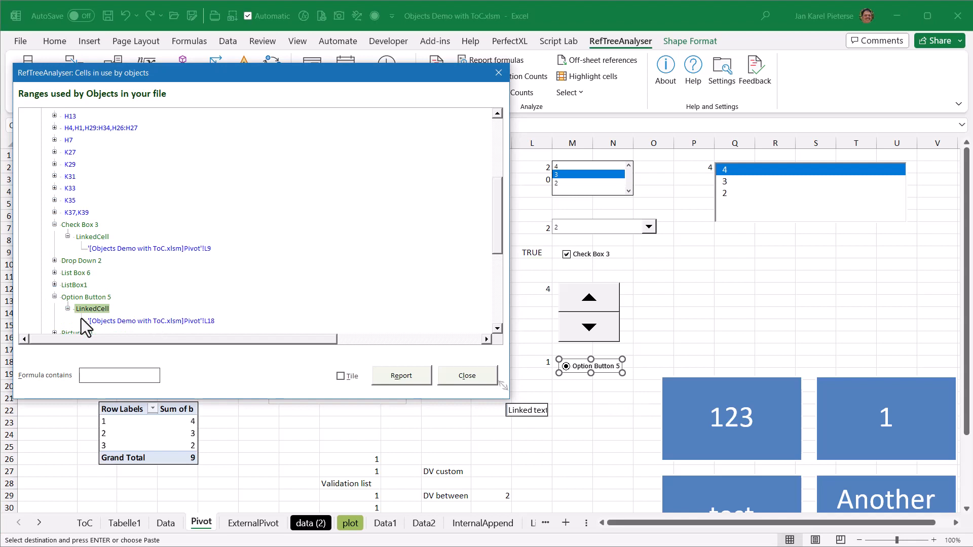
click(200, 323)
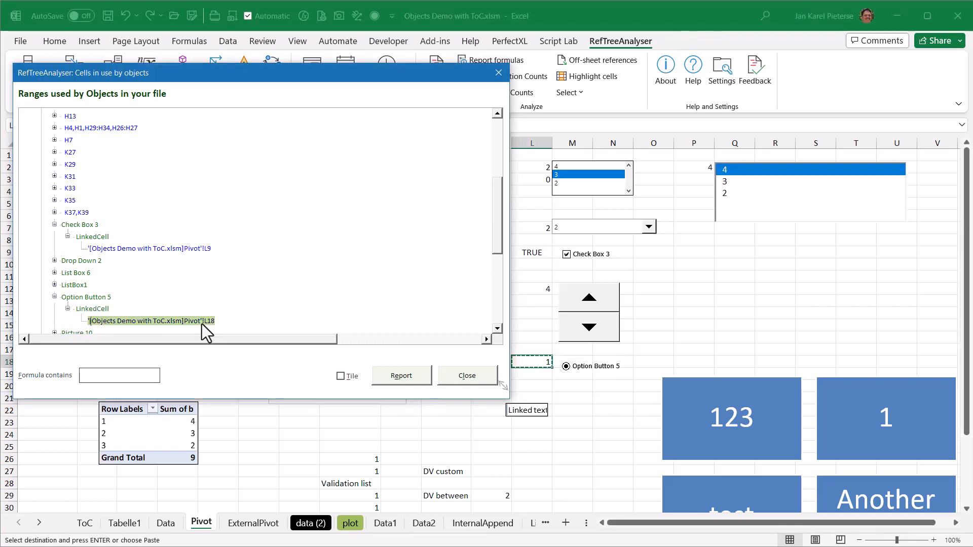
Expand K33 and its =$H$4 validation formula in the object references, and move the dialog aside to reveal cell K33
click(70, 188)
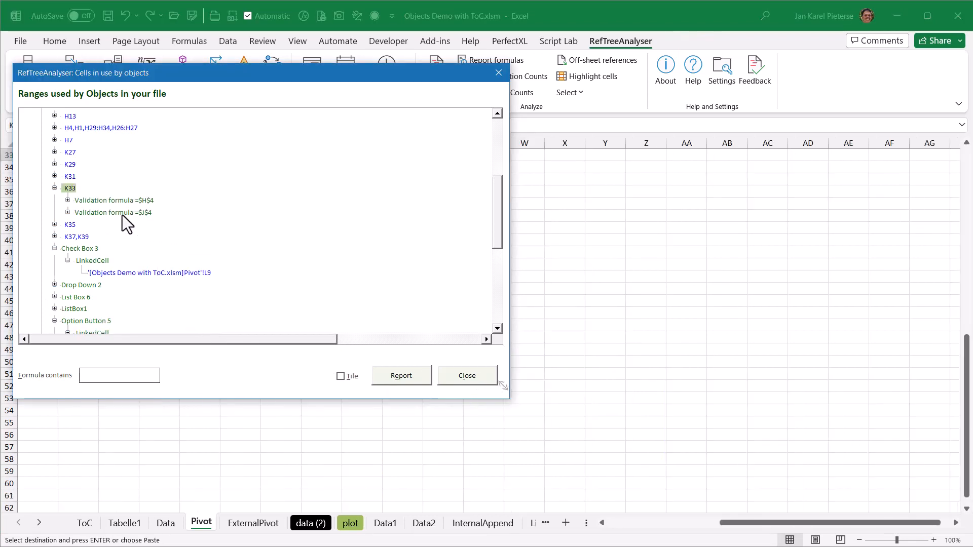
click(89, 201)
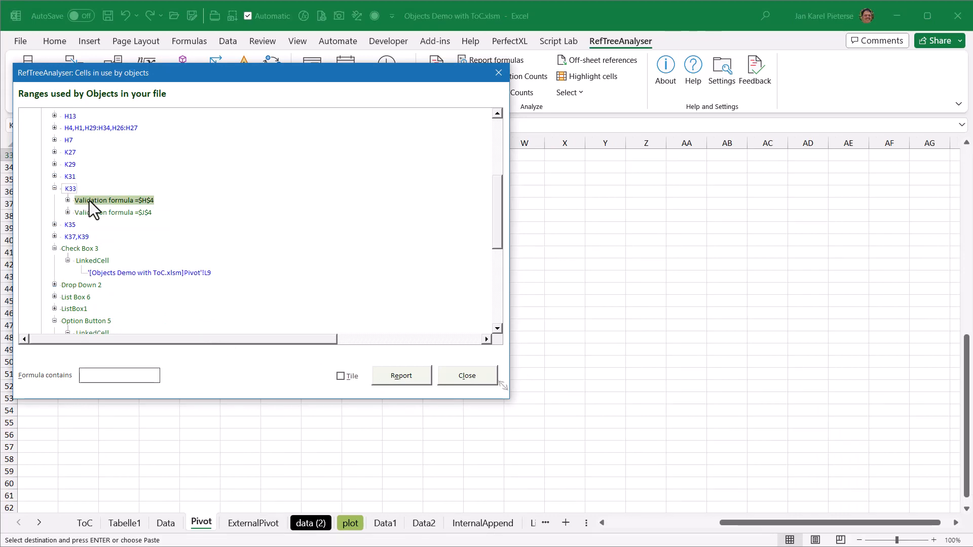
click(67, 201)
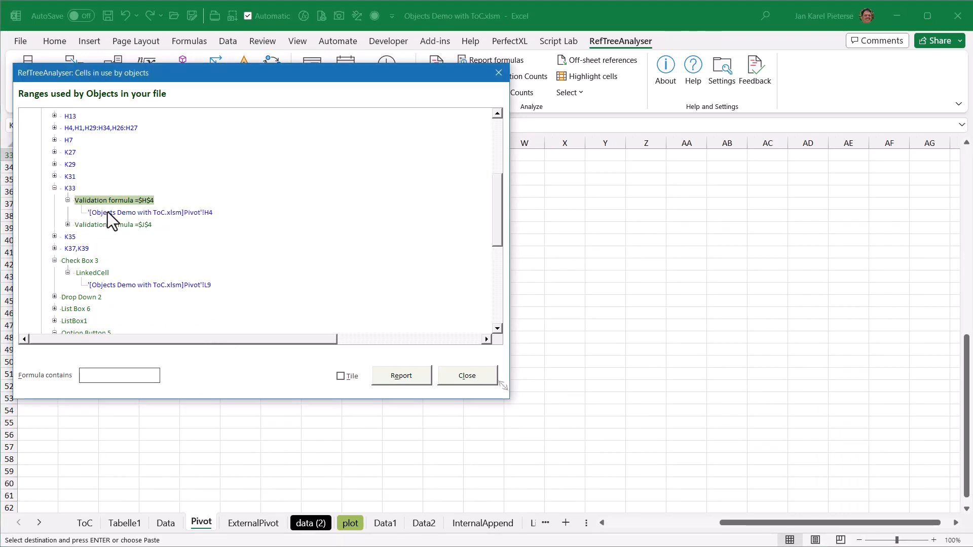
drag(186, 78, 616, 168)
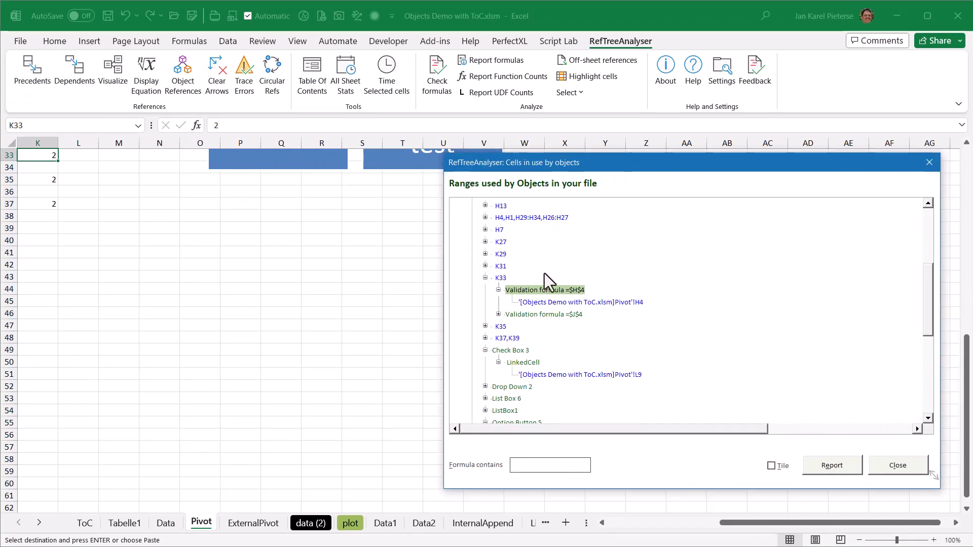
click(500, 278)
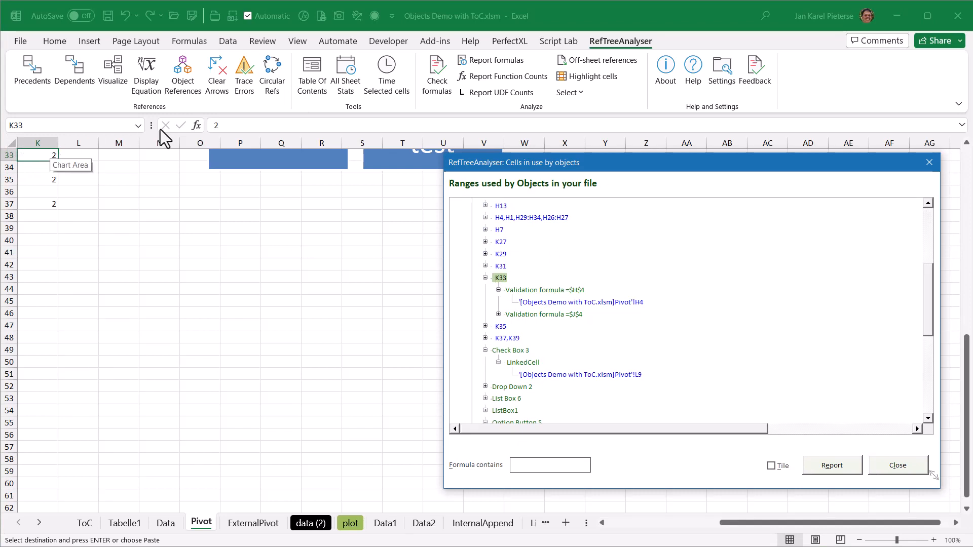
Check the start and end date references in K33's Data Validation settings and cancel the dialog
click(228, 41)
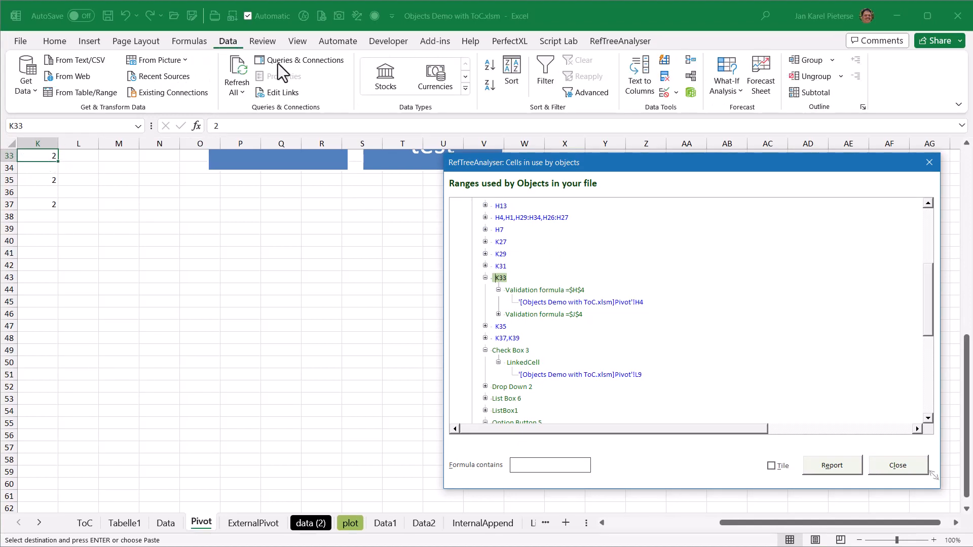
click(664, 93)
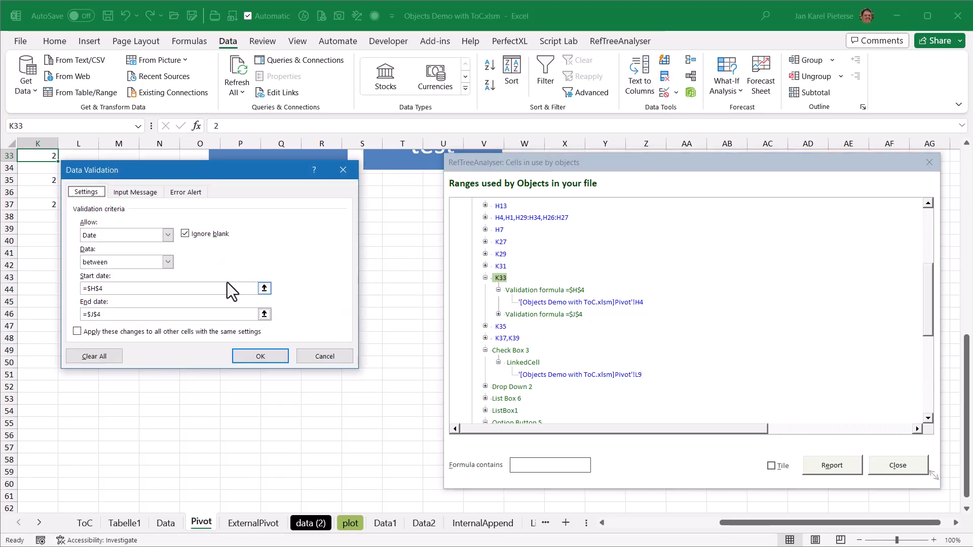
drag(126, 169, 199, 207)
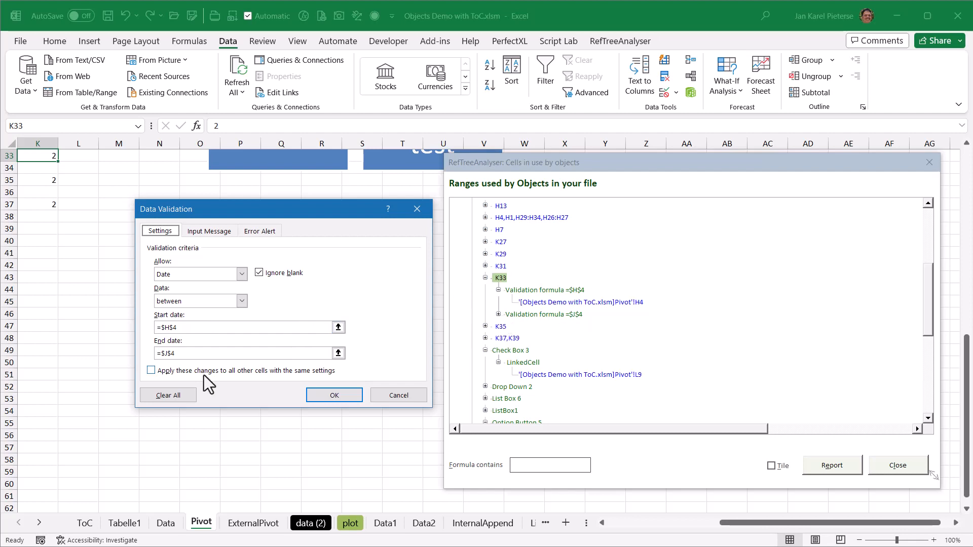
click(408, 400)
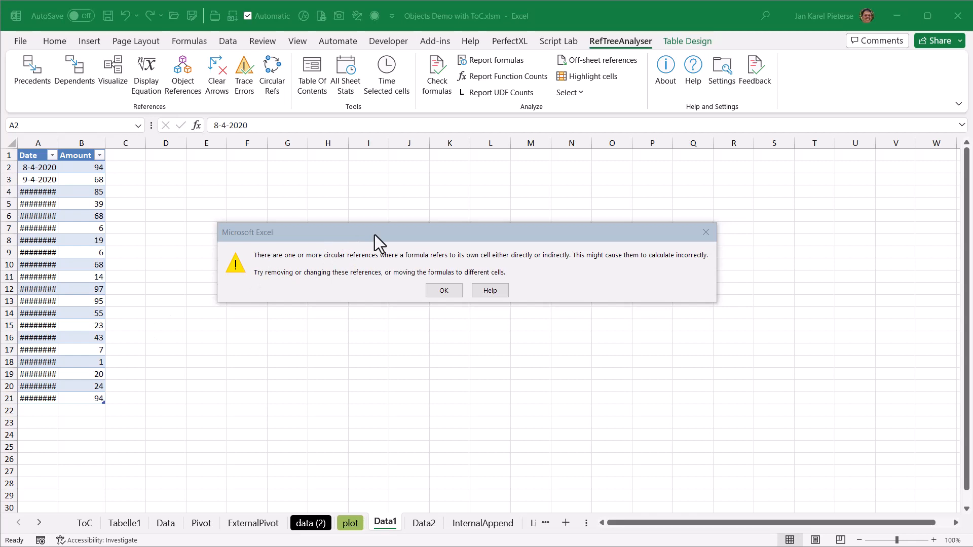
Dismiss the circular reference warning and list the circular references on Sheet1 of CircularRefTest with Excel's built-in error checking
click(441, 290)
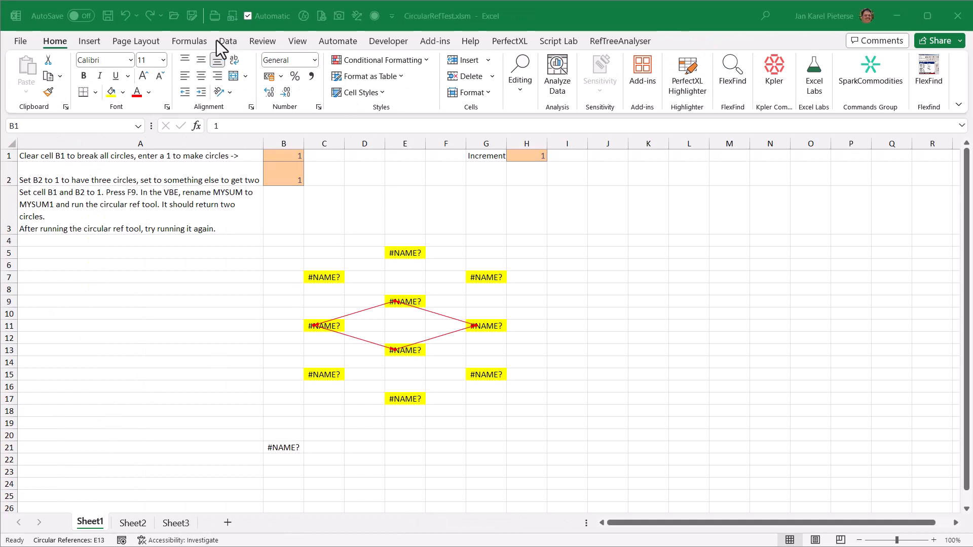
click(189, 41)
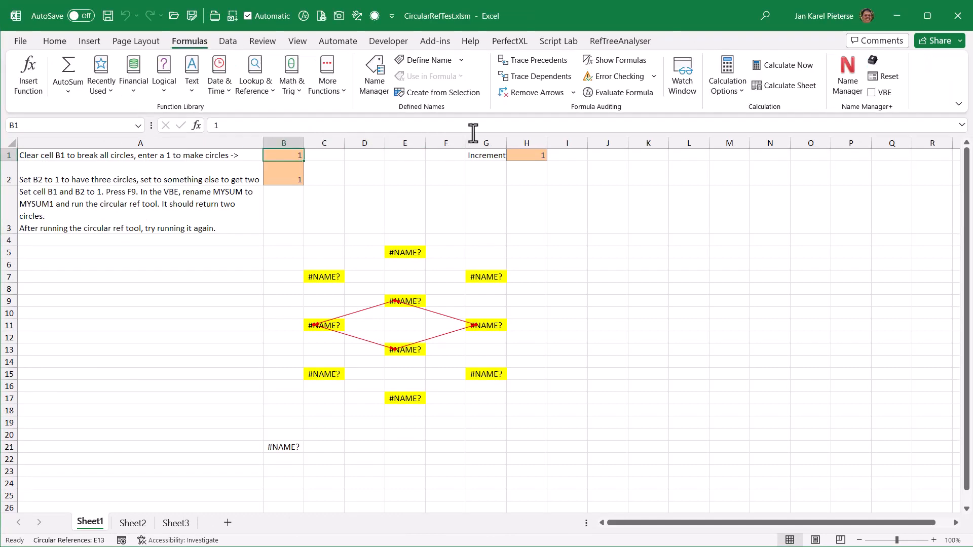
click(649, 78)
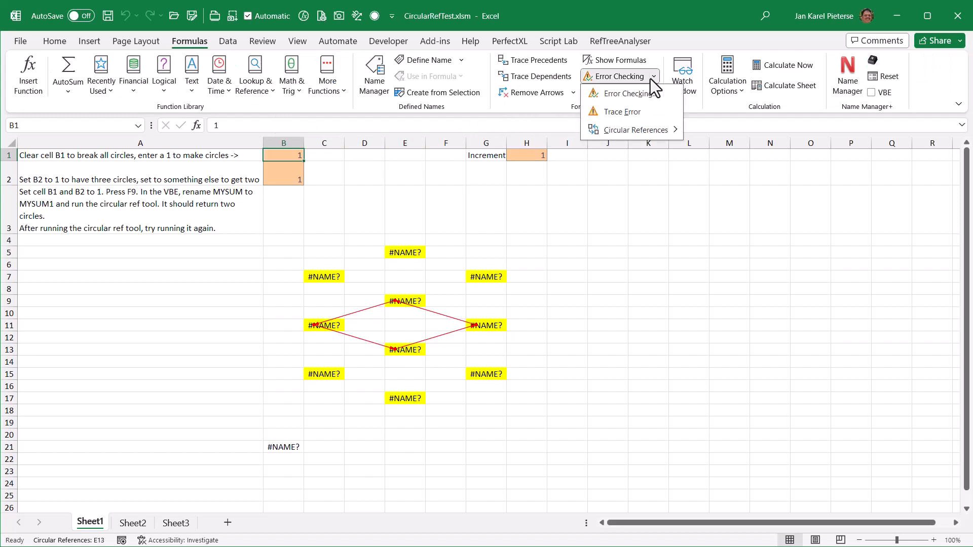
mouse_move(644, 130)
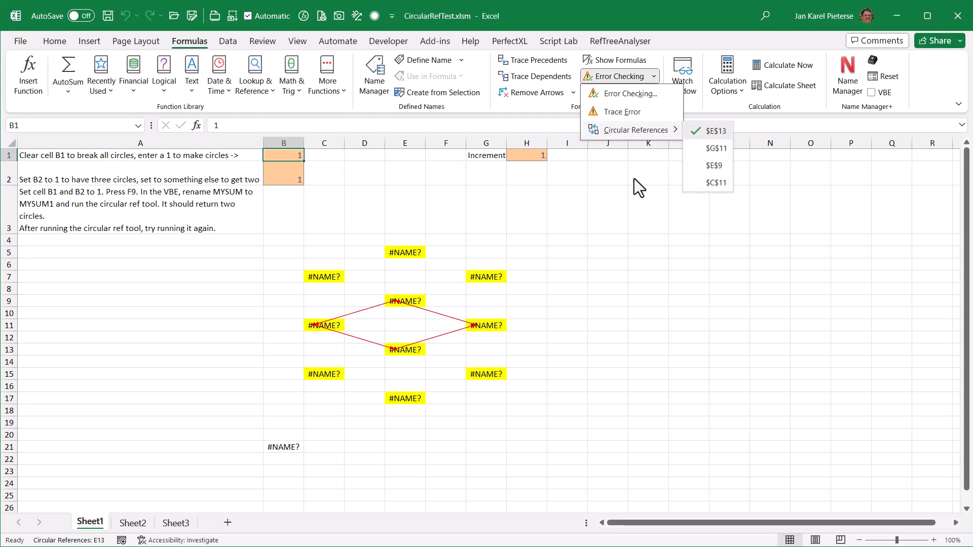
Examine the loop layout on Sheet1, comparing ranges C5:G9 and C13:G17 with the full block C5:G17
key(Escape)
key(Escape)
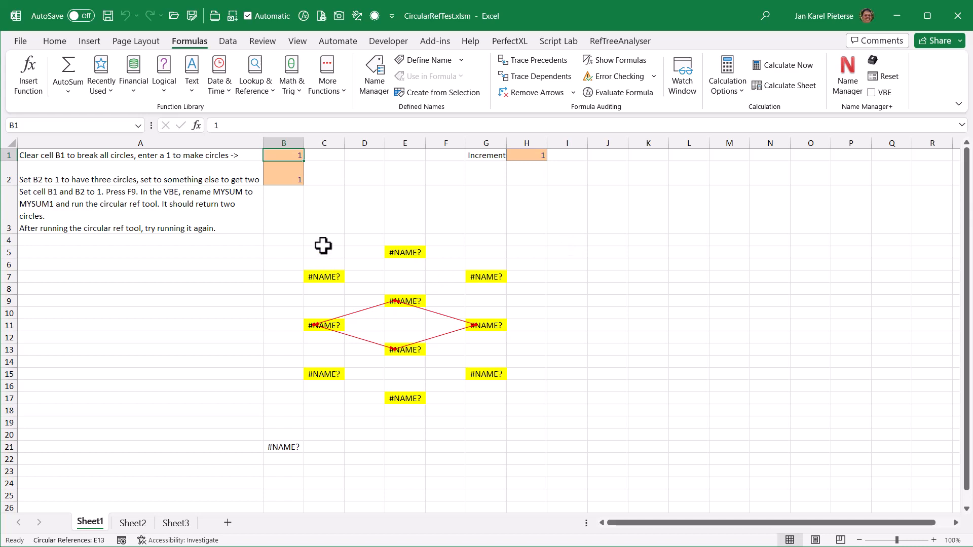
drag(322, 250, 486, 298)
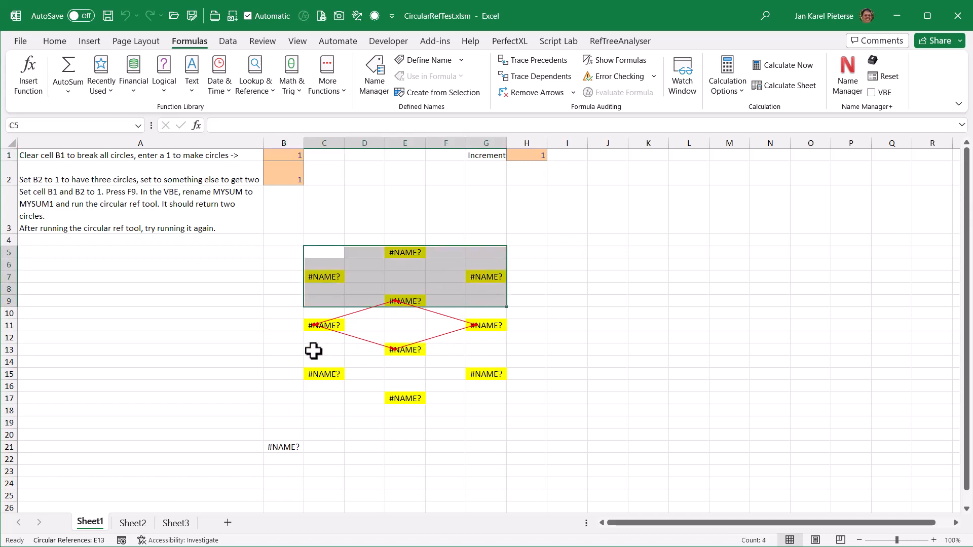
drag(313, 351, 495, 402)
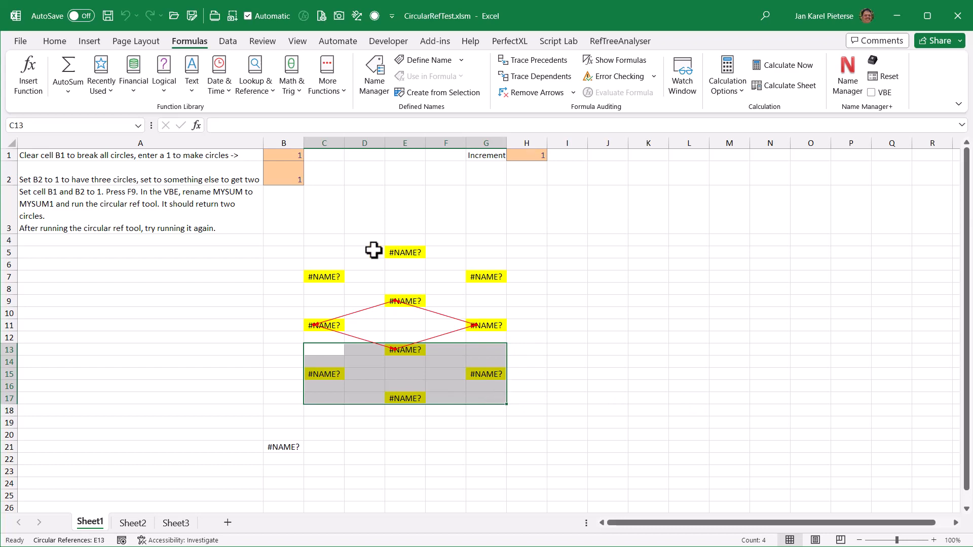
drag(330, 252, 502, 402)
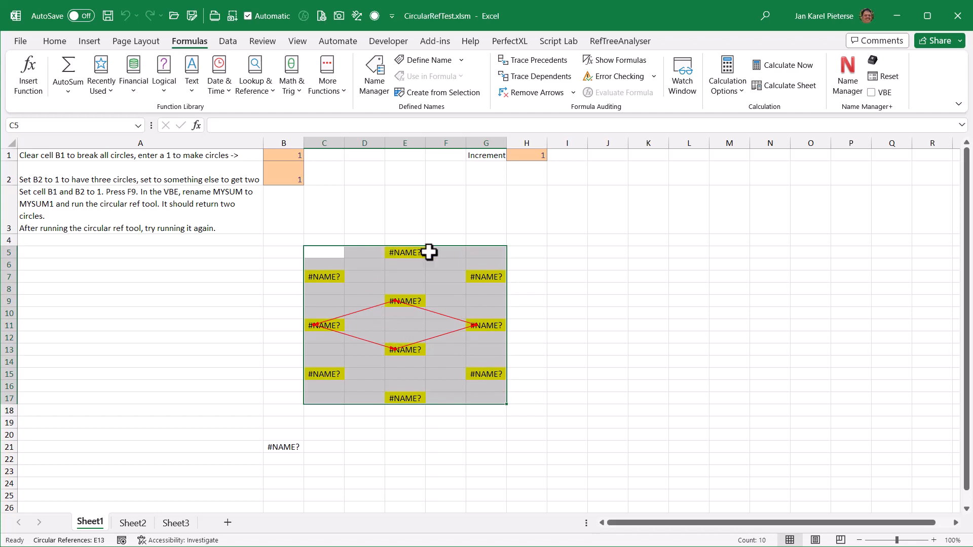
click(527, 252)
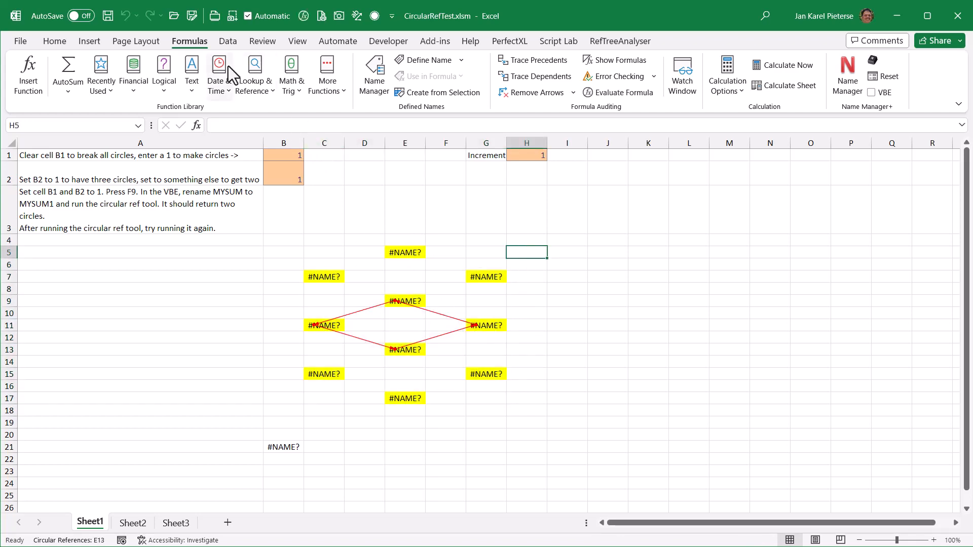
Run RefTreeAnalyser's circular reference detection with the Simple method and without creating a backup copy
click(607, 44)
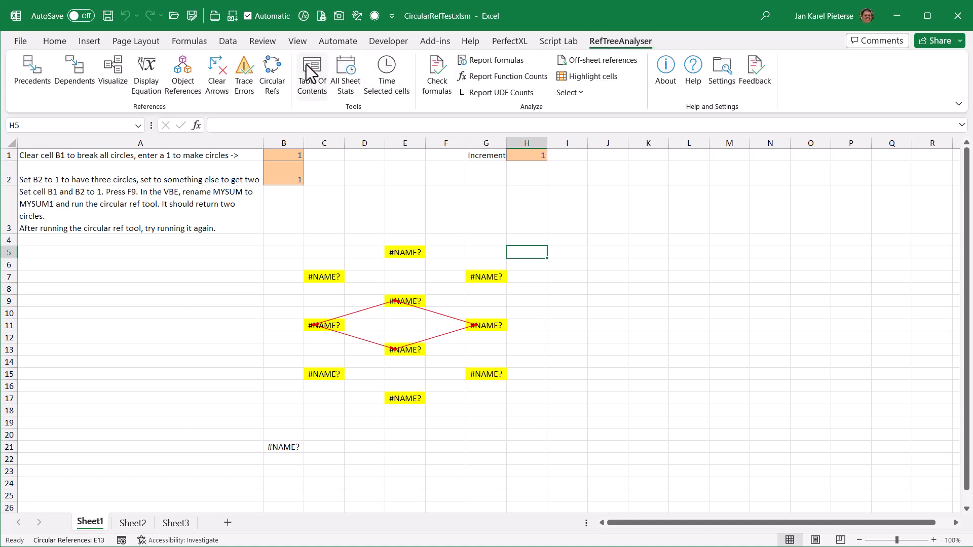
click(282, 68)
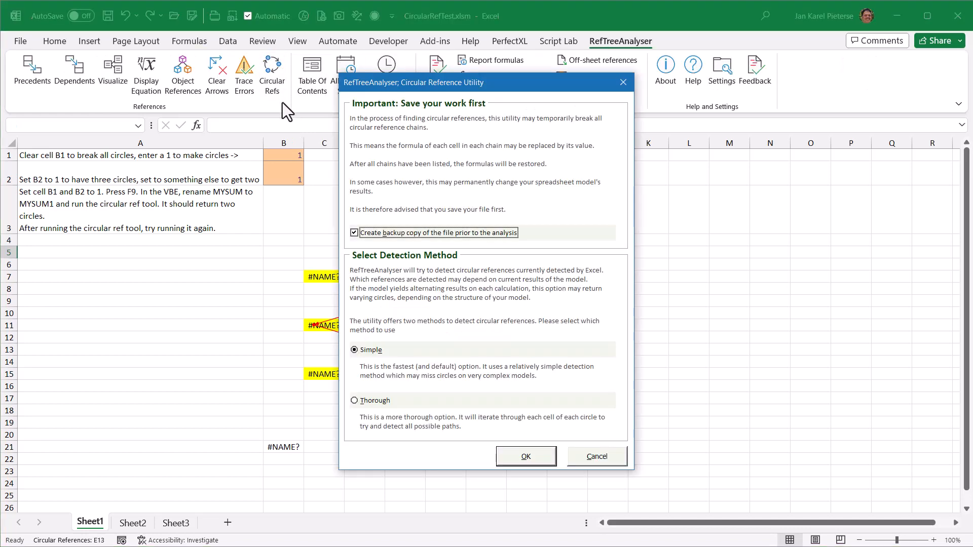
click(355, 234)
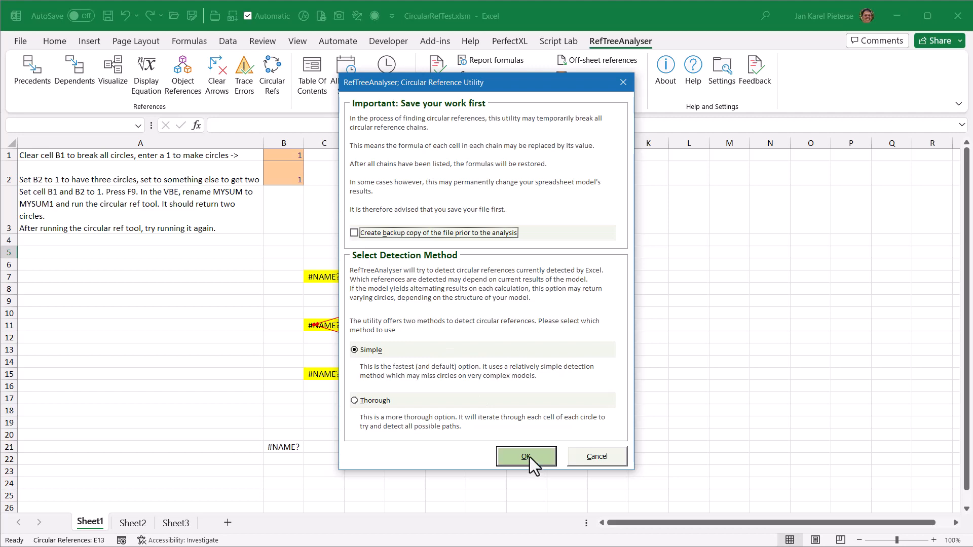
click(530, 457)
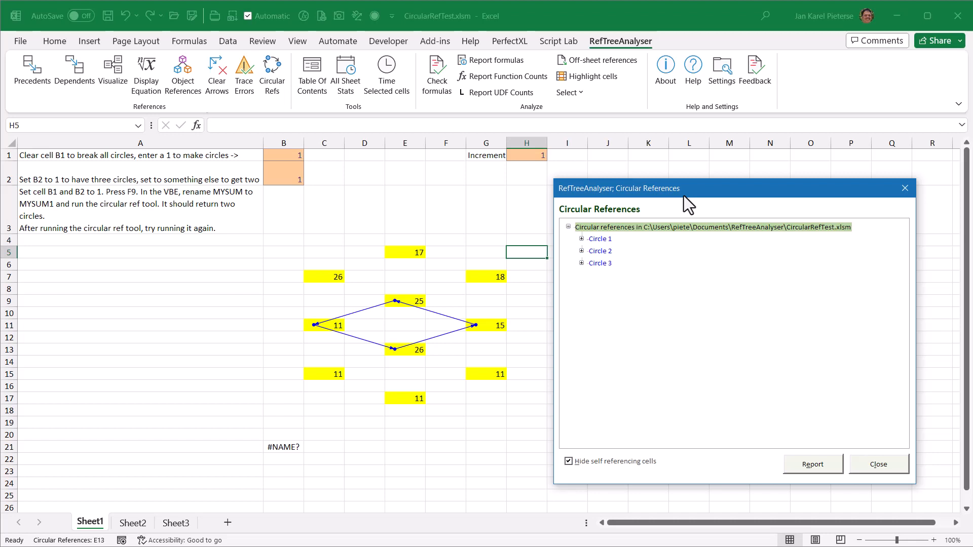
View Circle 1, Circle 2 and Circle 3 one after another on the worksheet from the circular reference results
click(603, 241)
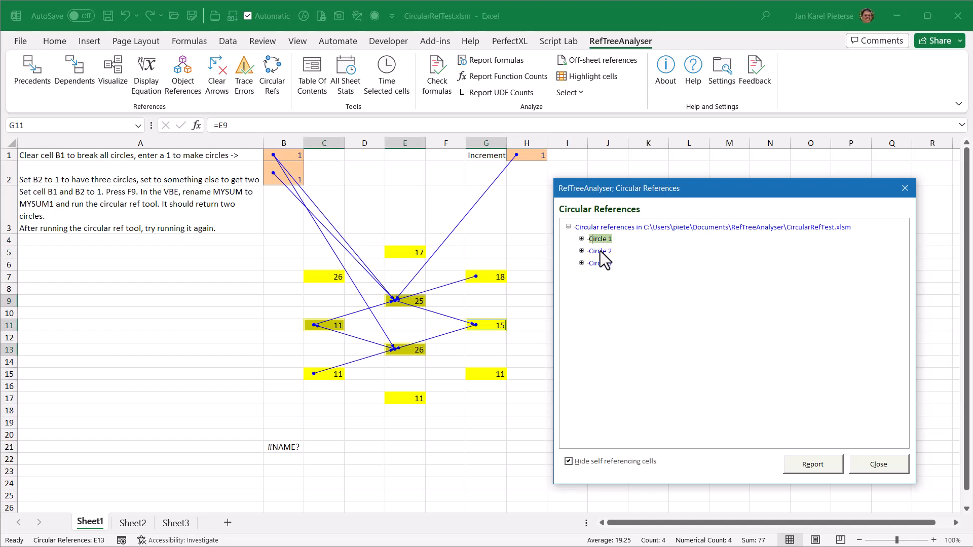
click(600, 252)
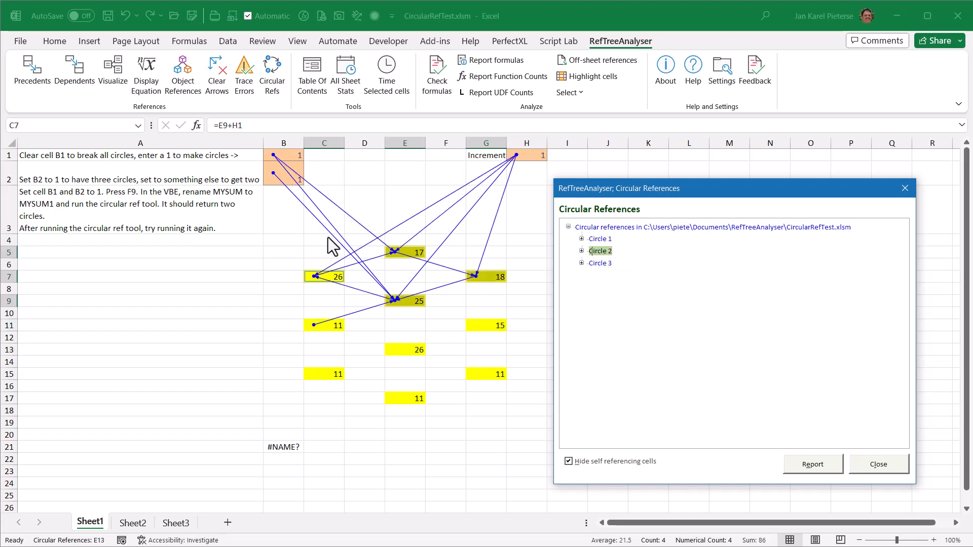
click(605, 264)
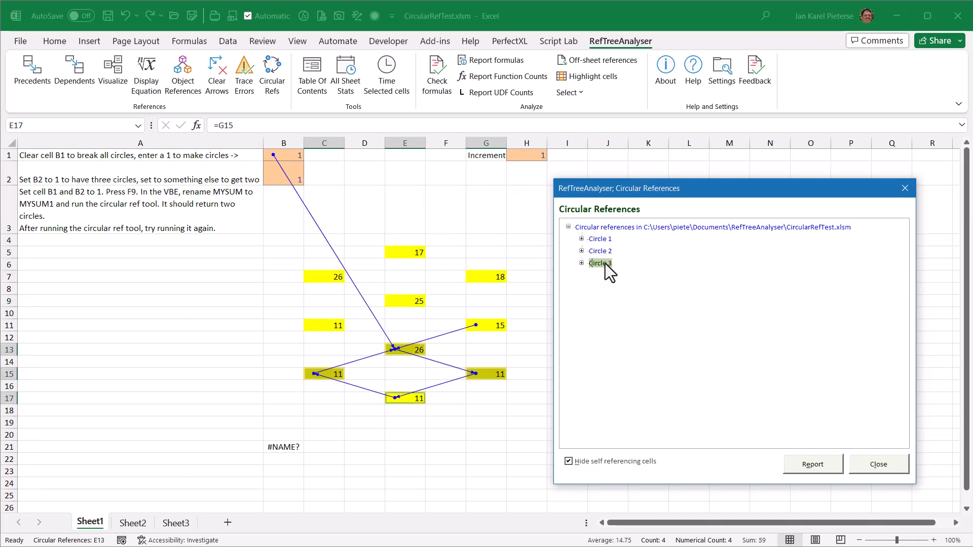
Expand Circle 1 and step through its cells from E9 to G11
click(580, 239)
click(631, 252)
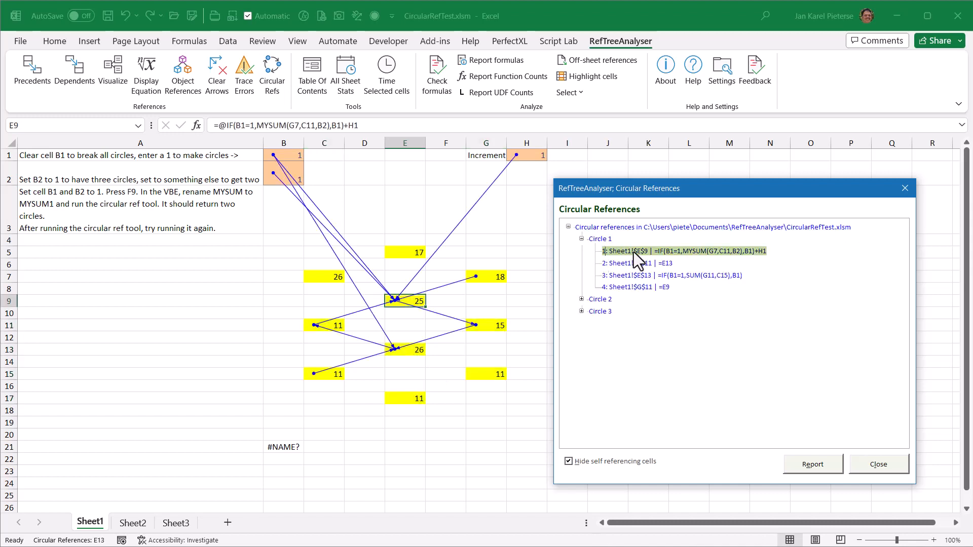
key(Down)
key(Down)
key(Down)
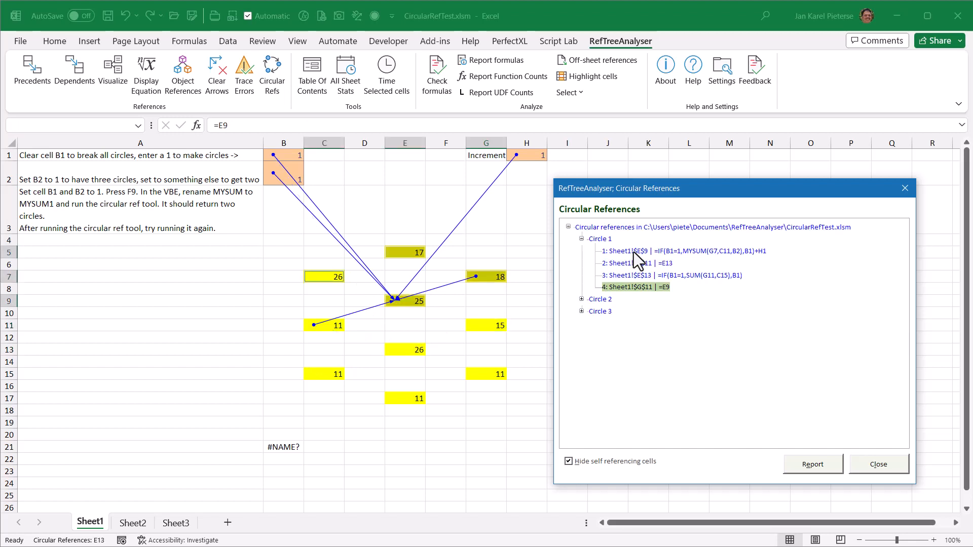
Expand Circle 2 and step through its cells from E9 to C7
key(Down)
key(Right)
key(Down)
key(Down)
key(Down)
key(Down)
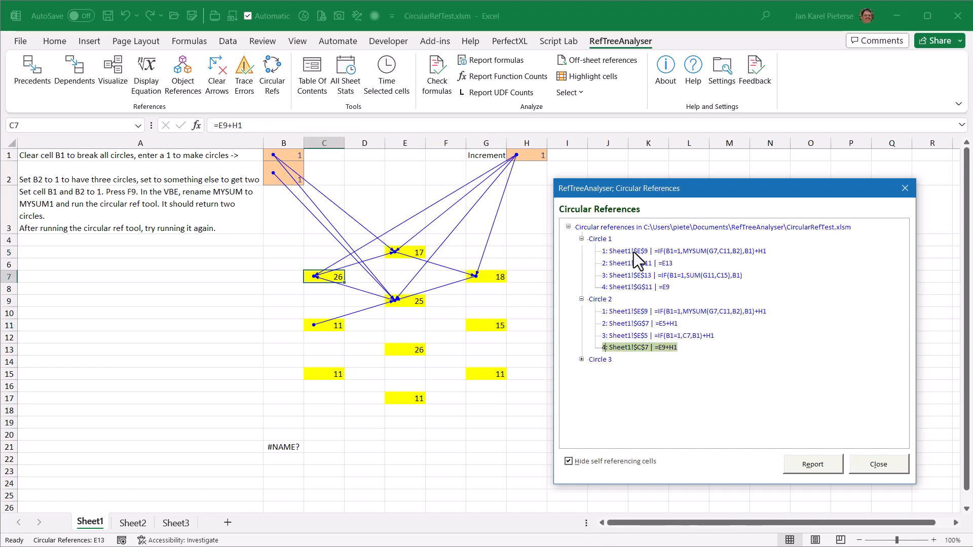
Expand Circle 3 and step through its cells from G15 to E17
key(Down)
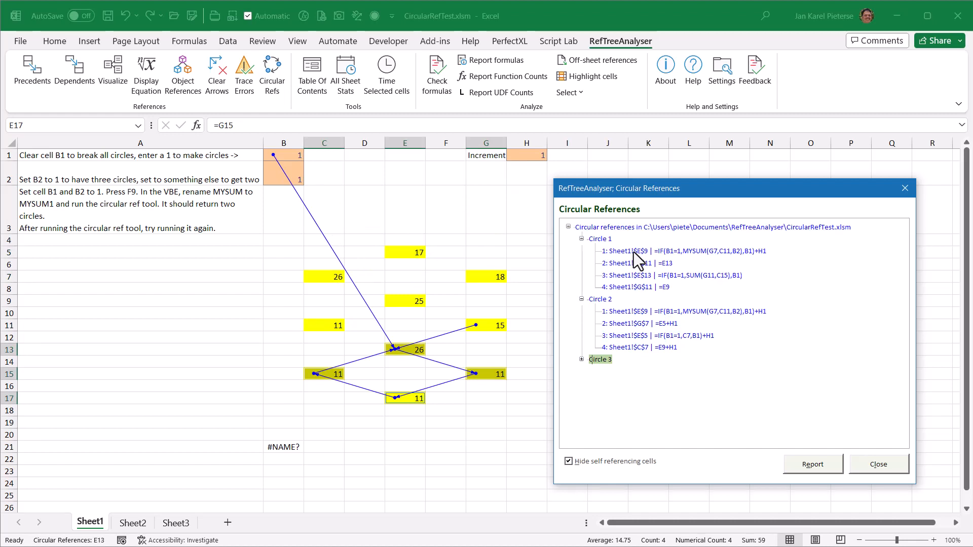
key(Right)
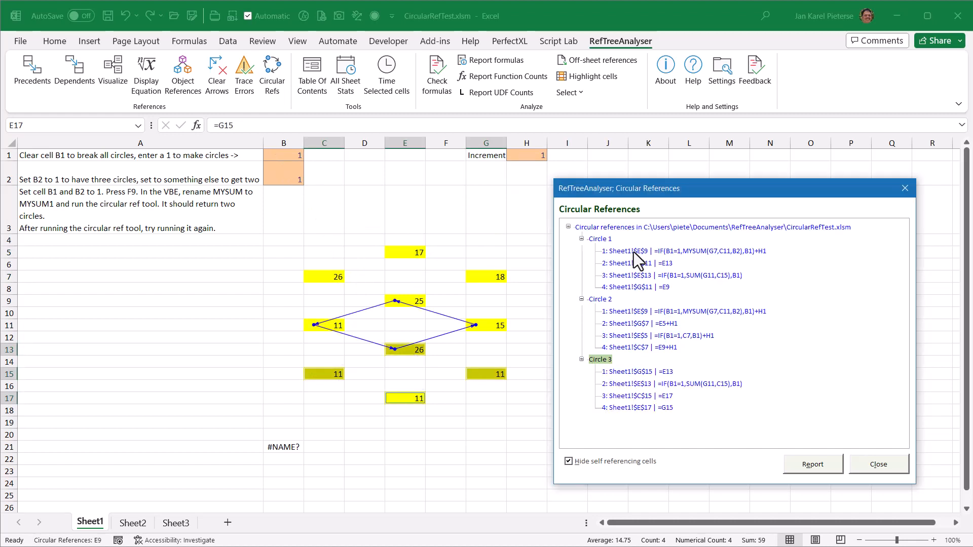
key(Down)
key(Down)
key(Down)
key(Down)
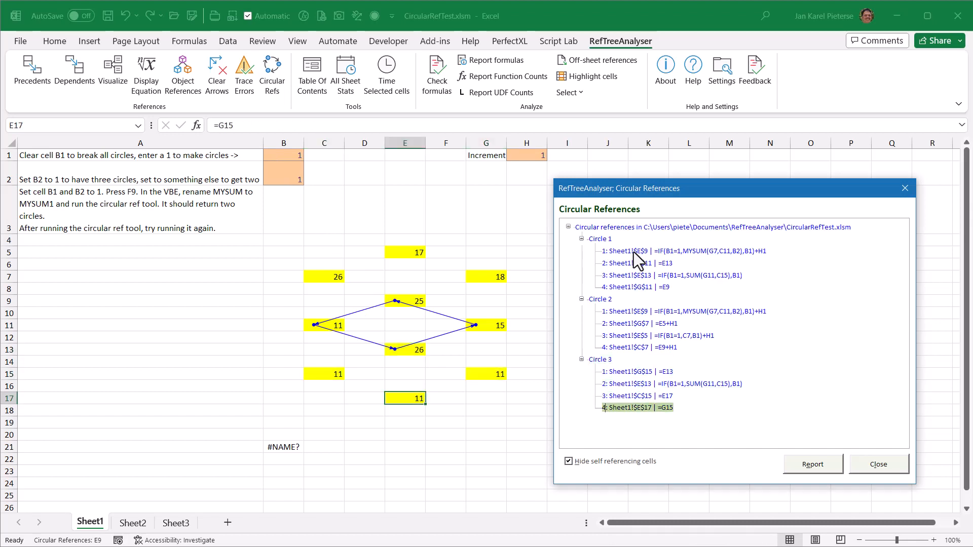
Step back up through all three circles to the first cell of Circle 1, E9
key(Up)
key(Up)
key(Up)
key(Up)
key(Up)
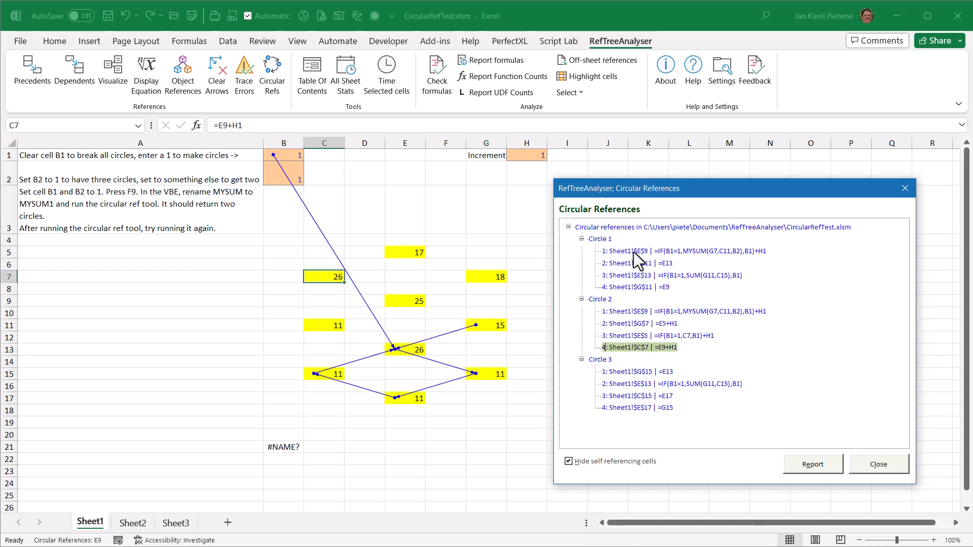
key(Up)
key(Up)
key(Up)
key(Up)
key(Up)
key(Up)
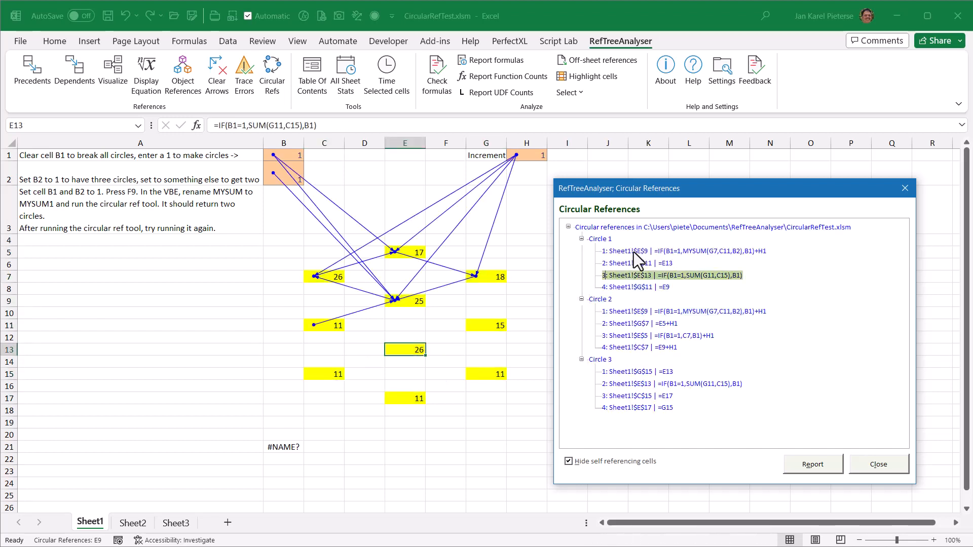
key(Up)
key(Up)
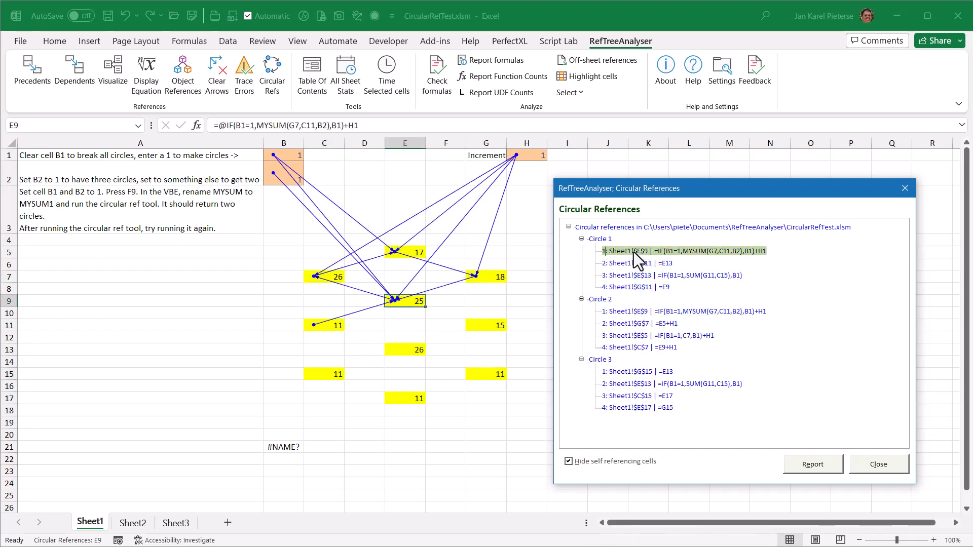
Stop hiding self-referencing cells in the circular reference results and close the results dialog
click(583, 464)
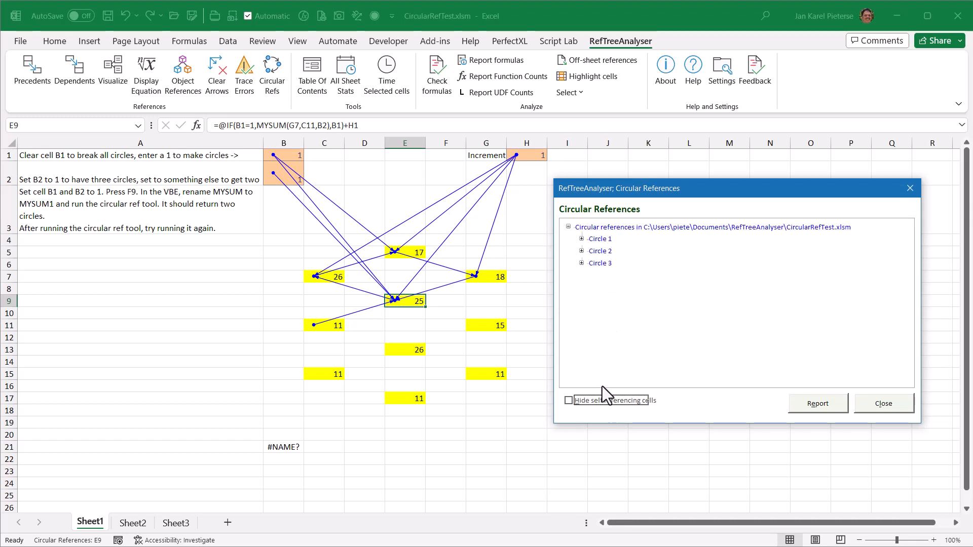
click(886, 404)
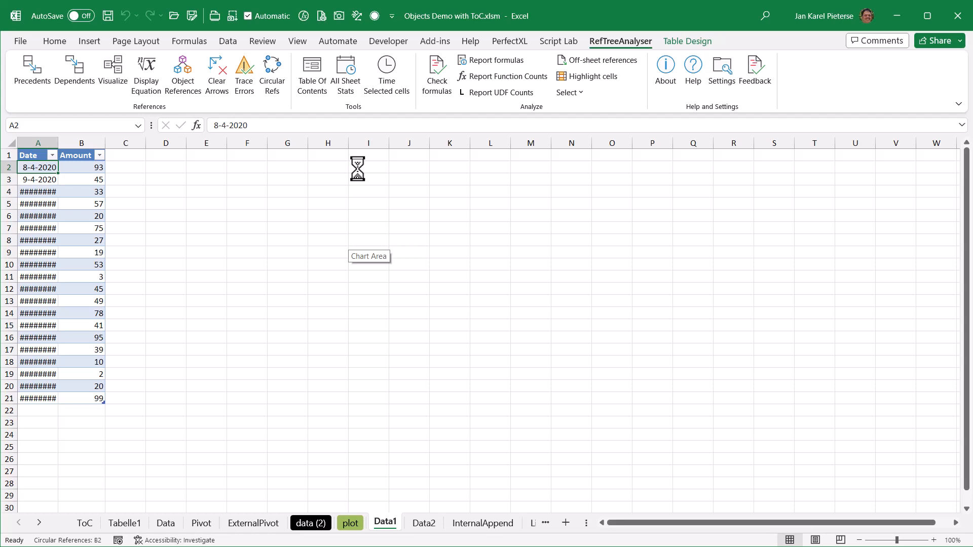
Generate a table of contents of all item types on the ToC worksheet, adding ToC links on all sheets
click(308, 84)
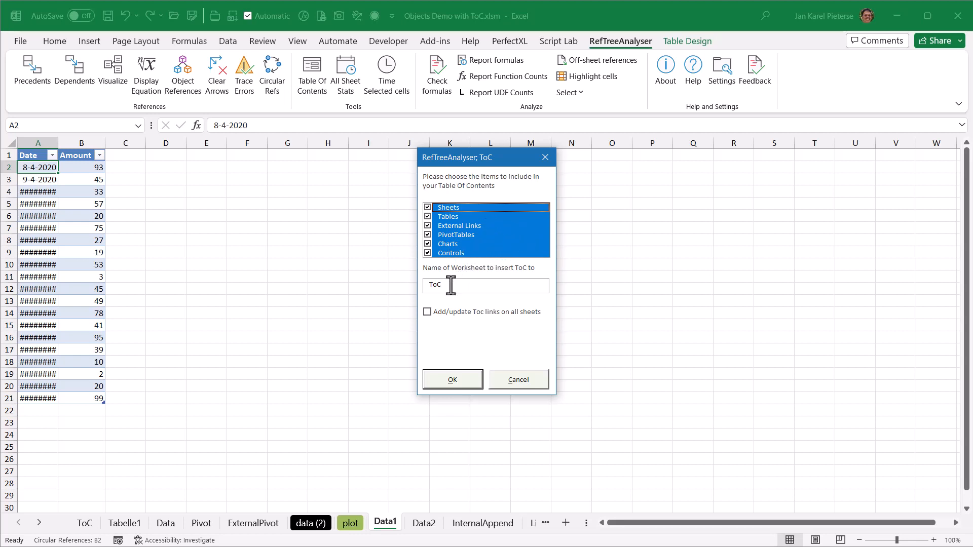
drag(449, 285, 420, 284)
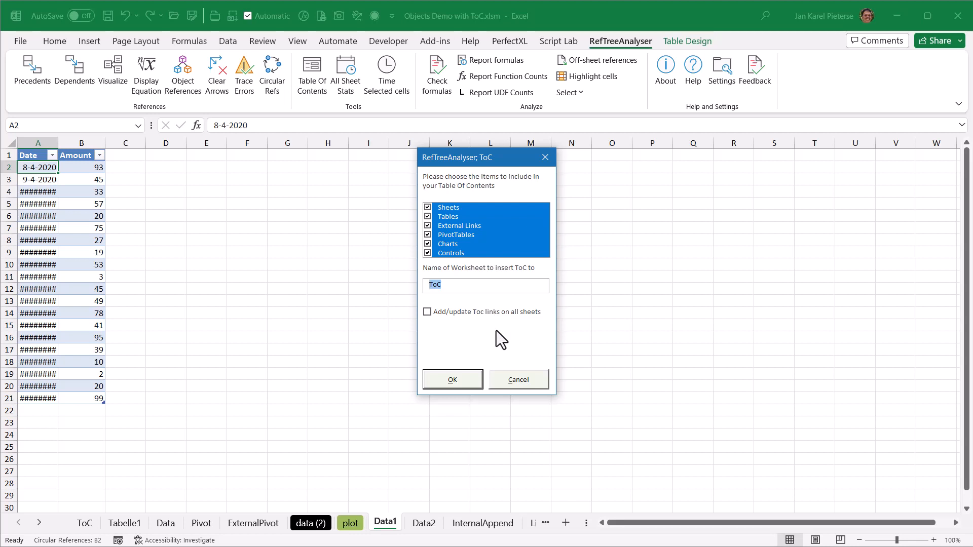
click(428, 315)
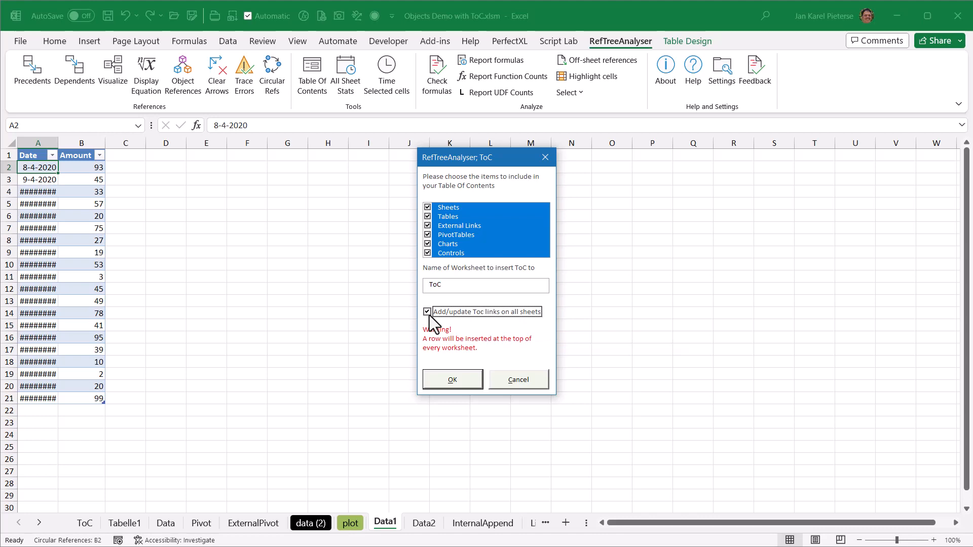
click(436, 376)
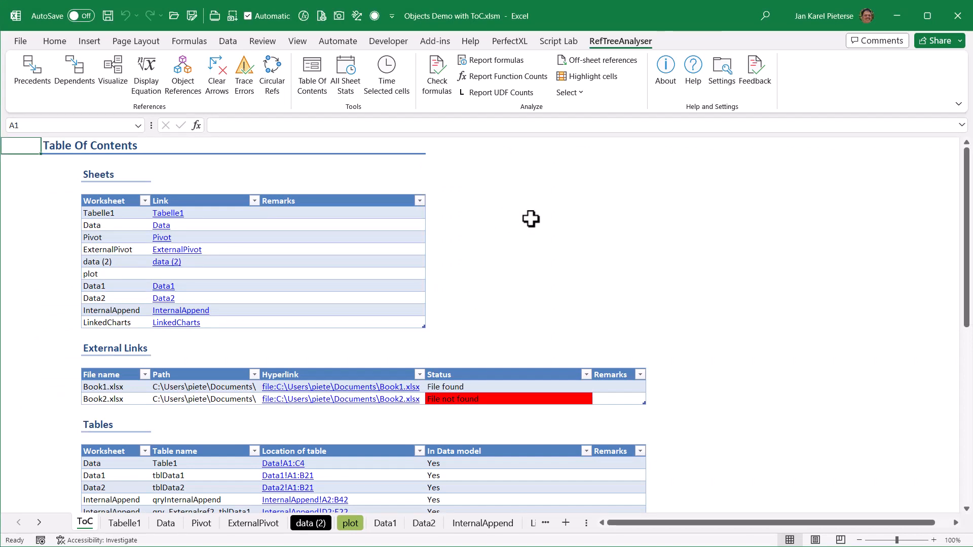
Review the table of contents from the Sheets section down to Charts, checking the external link status of Book2.xlsx
click(87, 174)
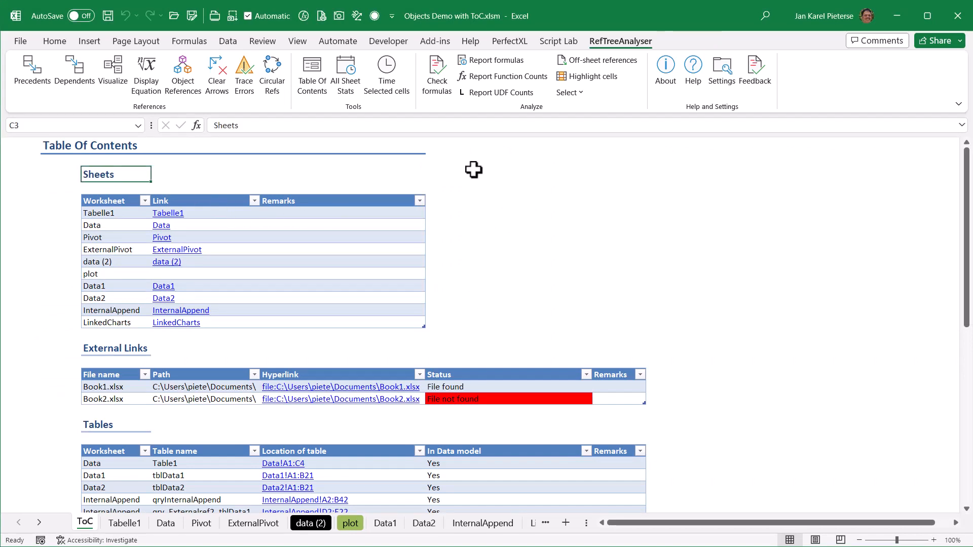
scroll(196, 319, down, 2)
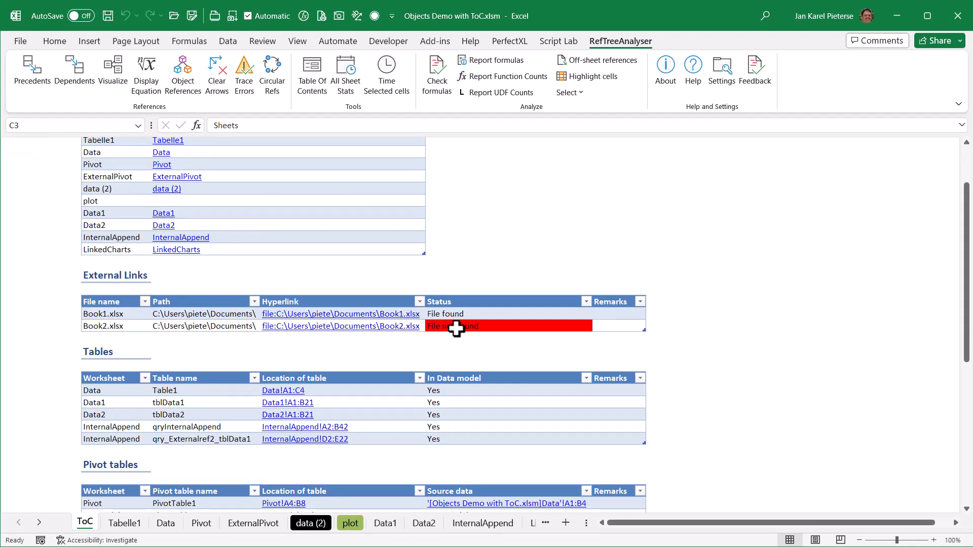
click(475, 327)
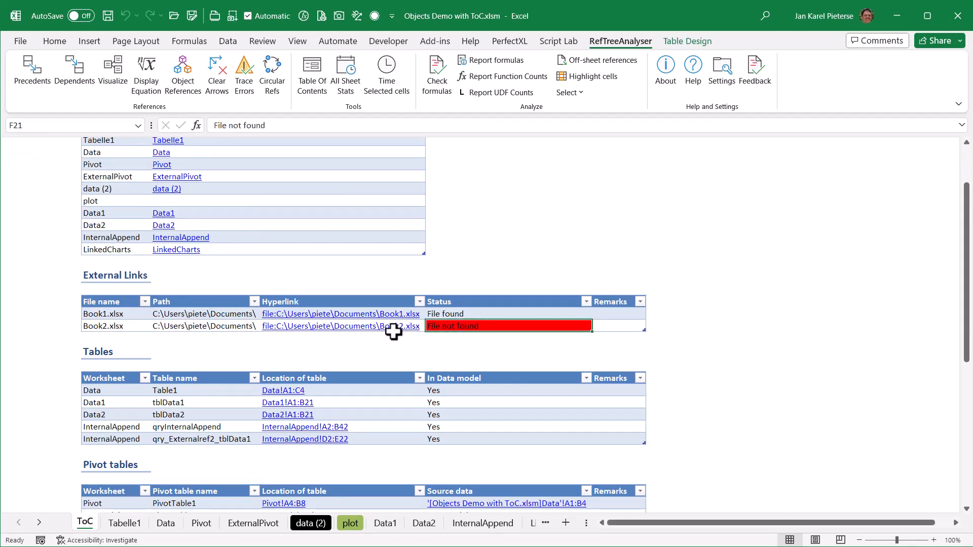
scroll(203, 345, down, 2)
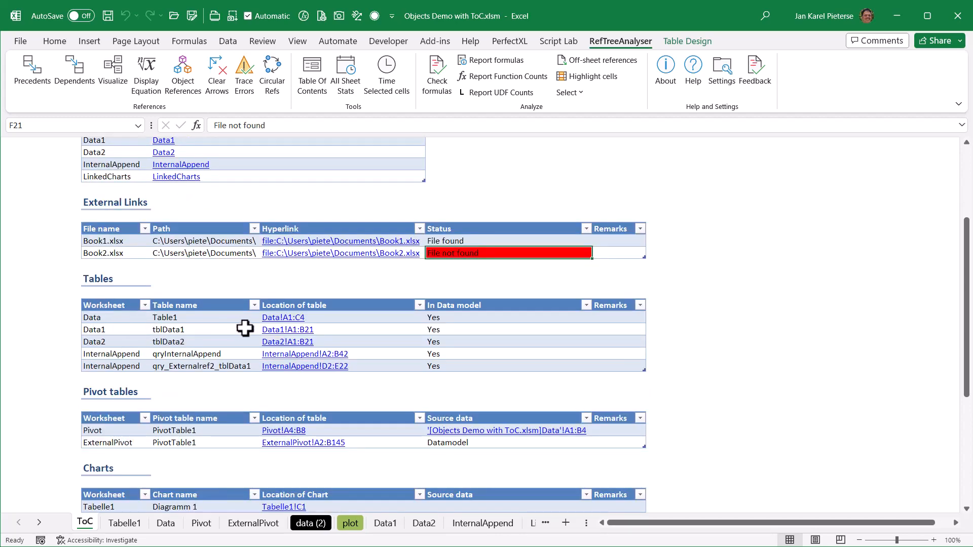
scroll(245, 328, down, 2)
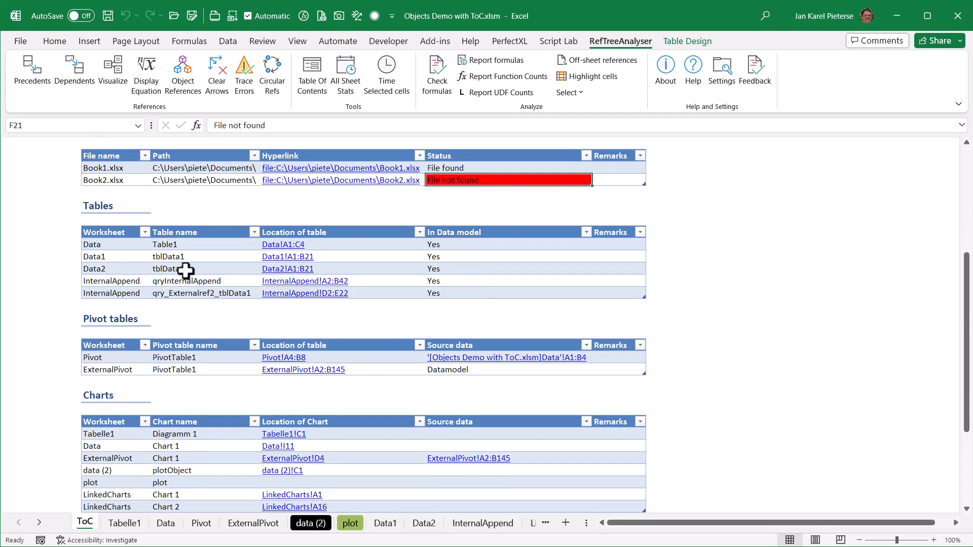
Follow the tblData2 location link to Data2!A1:B21 and return to its entry on the ToC sheet
click(287, 277)
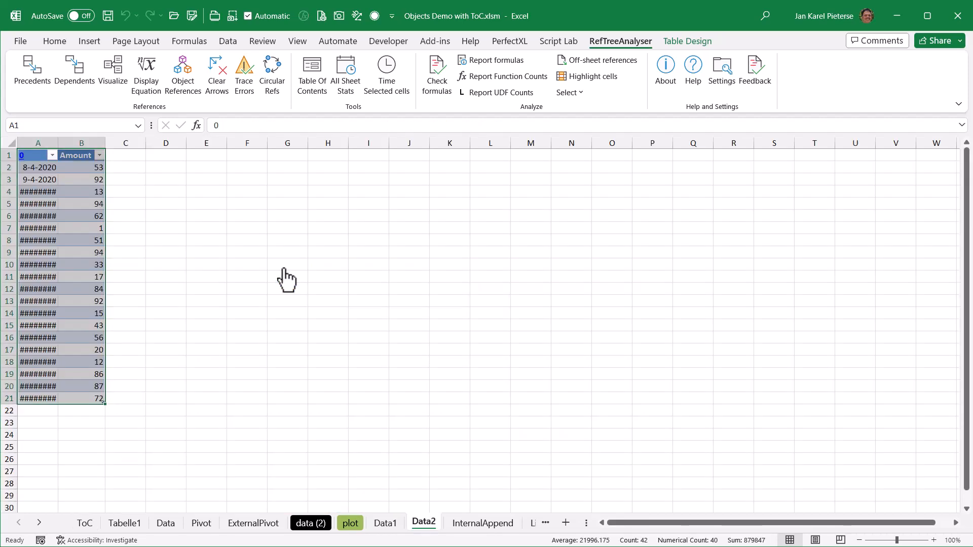
key(F5)
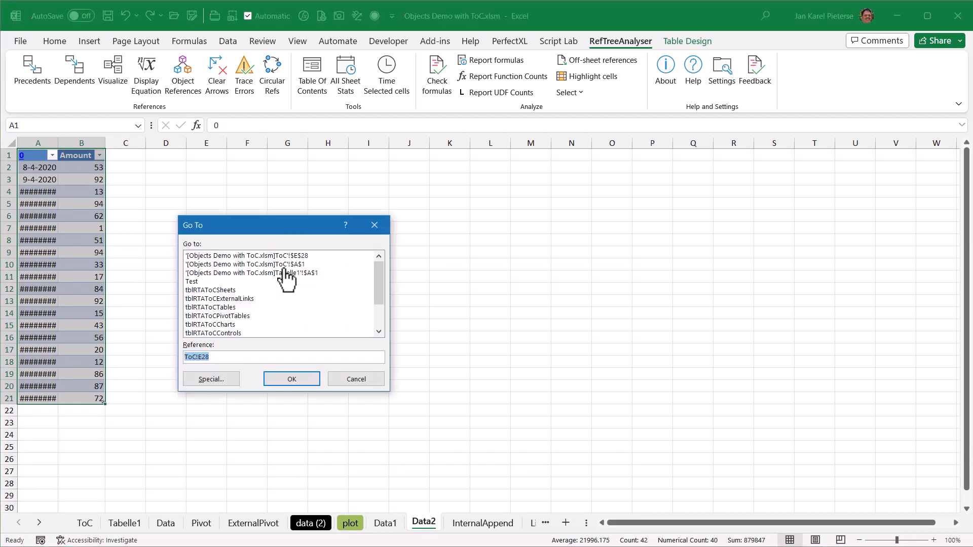
key(Return)
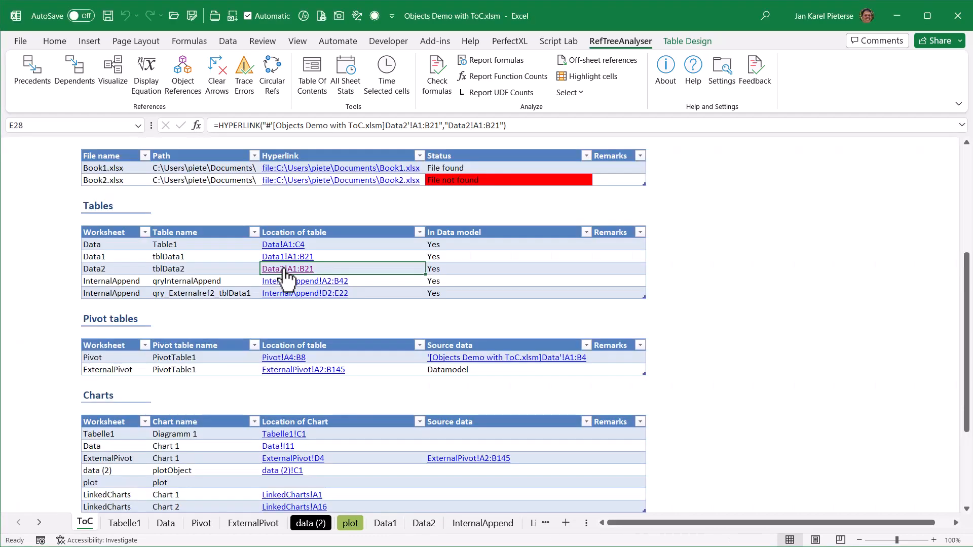
Follow the source data link of the Pivot sheet's PivotTable1 to Data!A1:B4 and return to the ToC sheet
scroll(94, 294, down, 1)
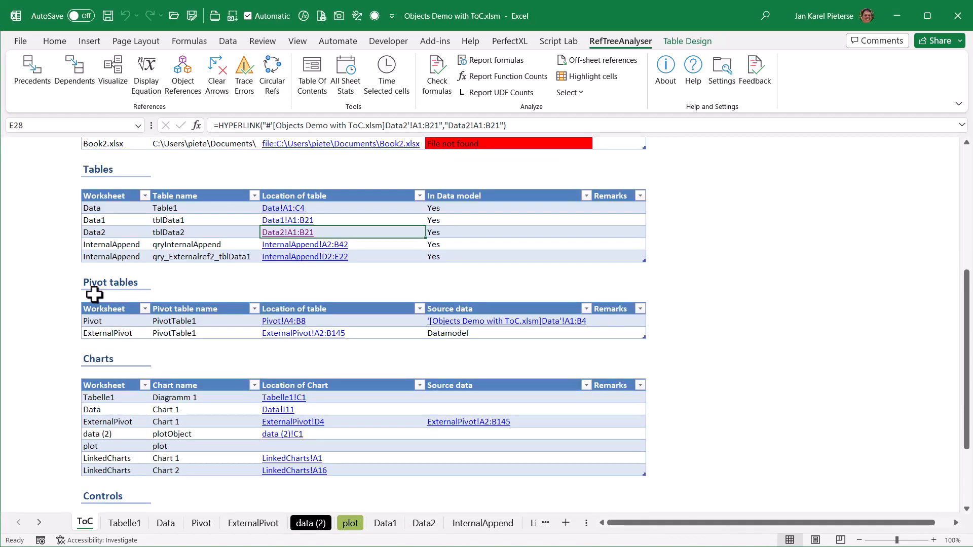
scroll(94, 294, down, 1)
scroll(80, 292, down, 1)
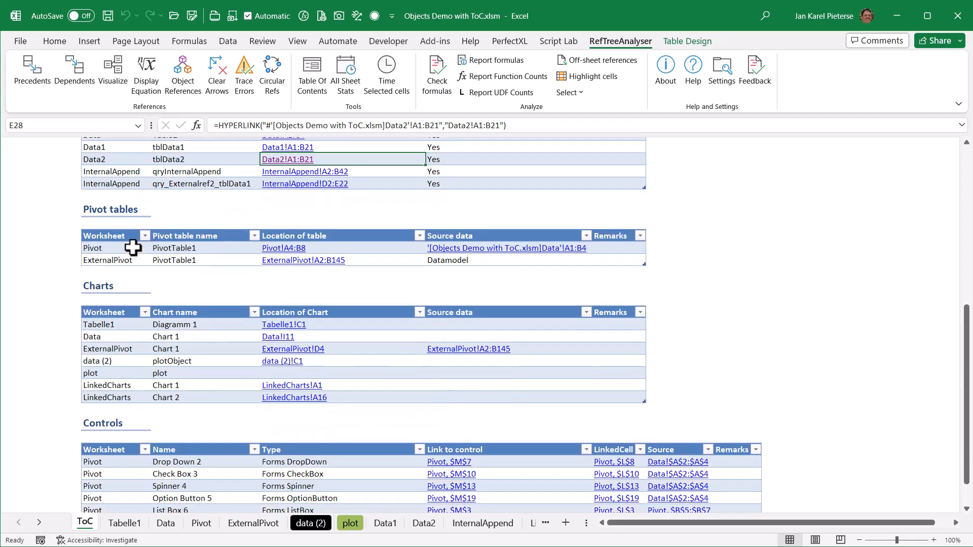
click(277, 248)
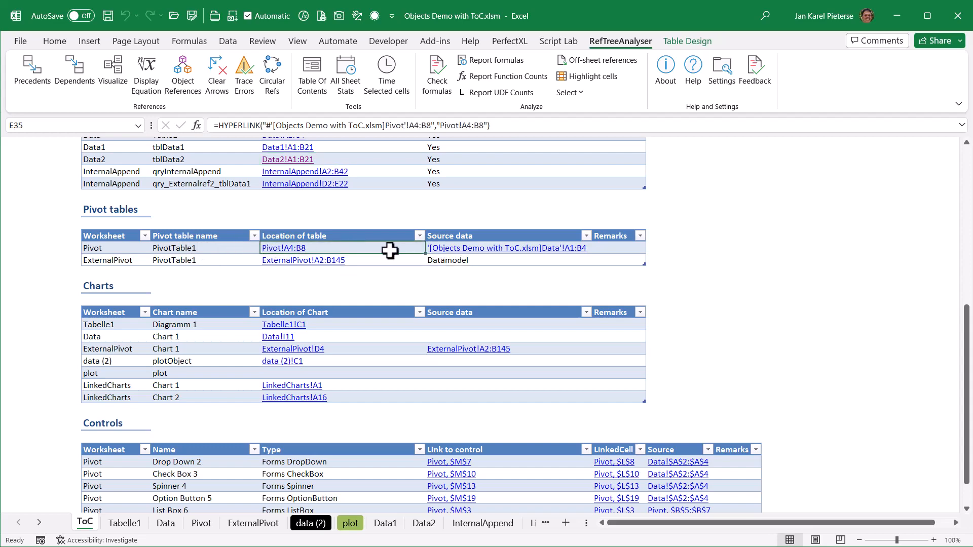
click(458, 251)
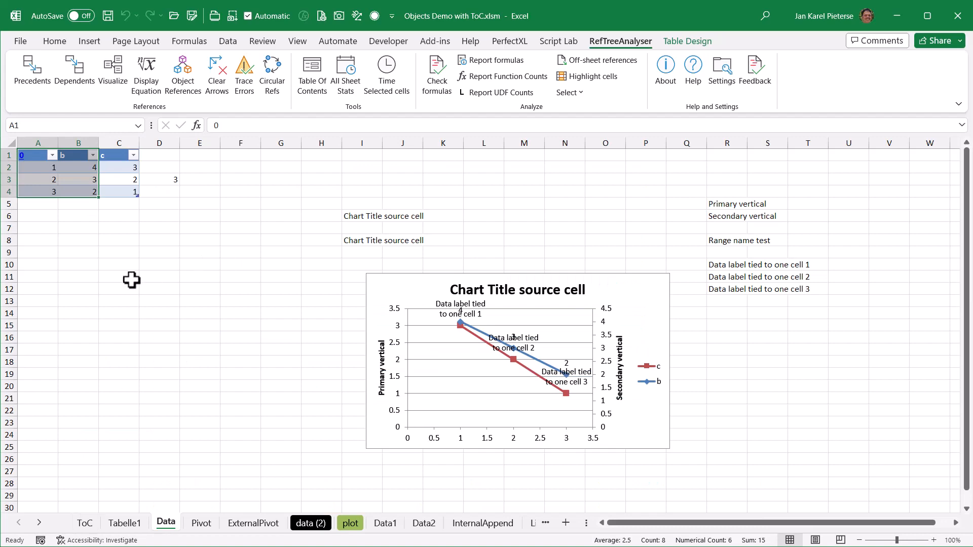
key(alt+Left)
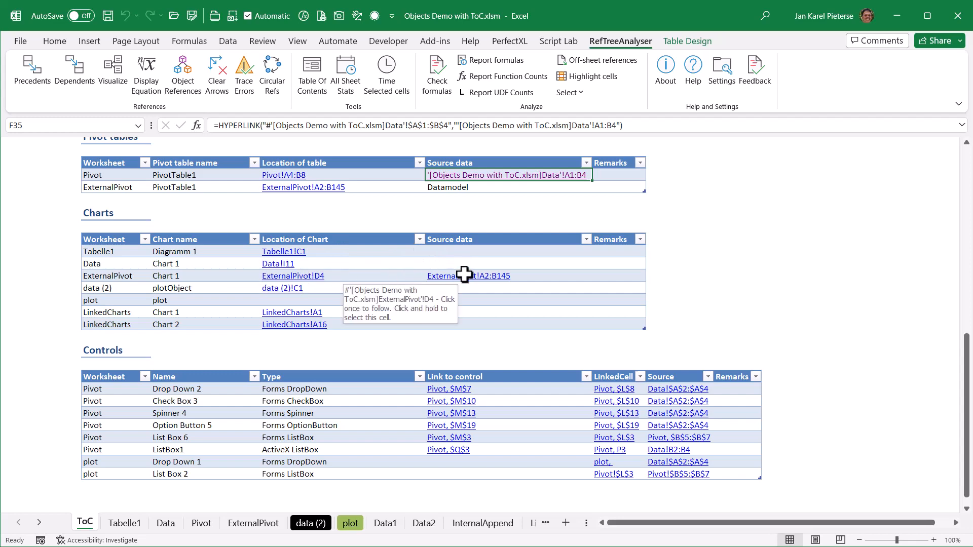
Follow the Drop Down 2 control link to Pivot $M$7, return through the sheet's ToC link and review the Controls section
scroll(391, 358, down, 1)
scroll(391, 358, down, 1)
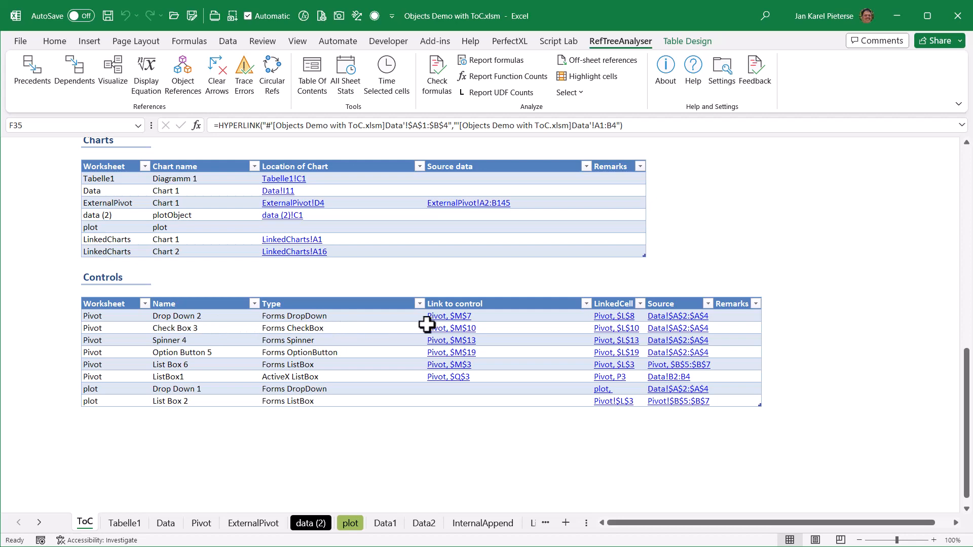
click(448, 319)
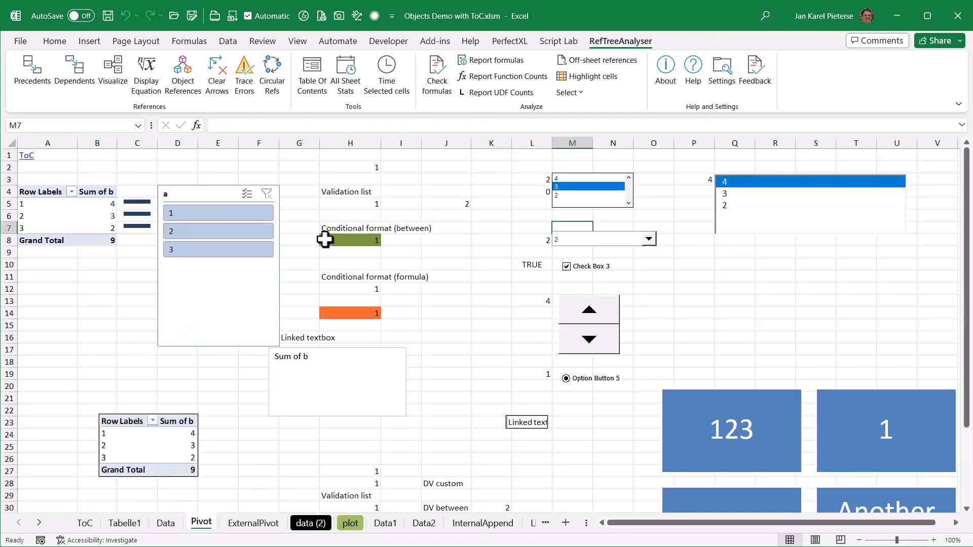
click(24, 156)
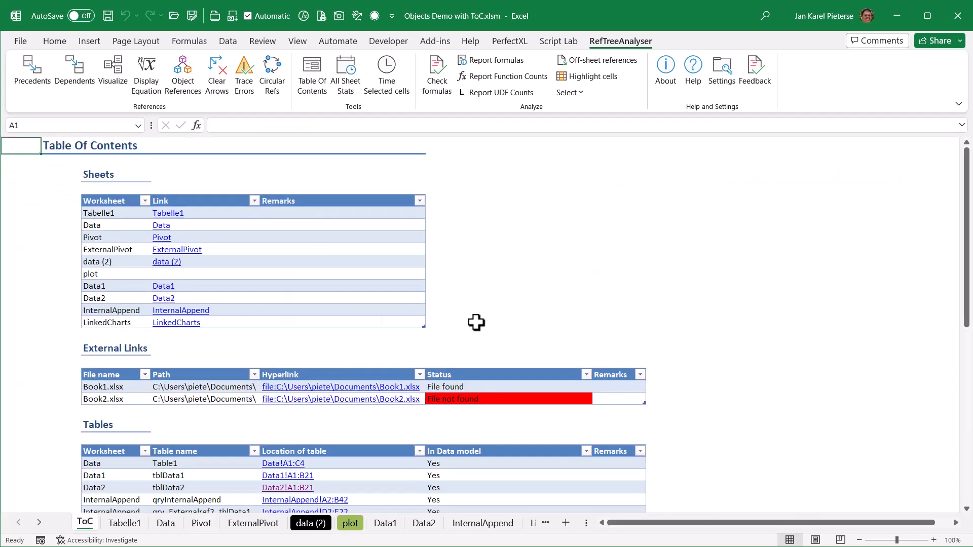
scroll(476, 322, down, 10)
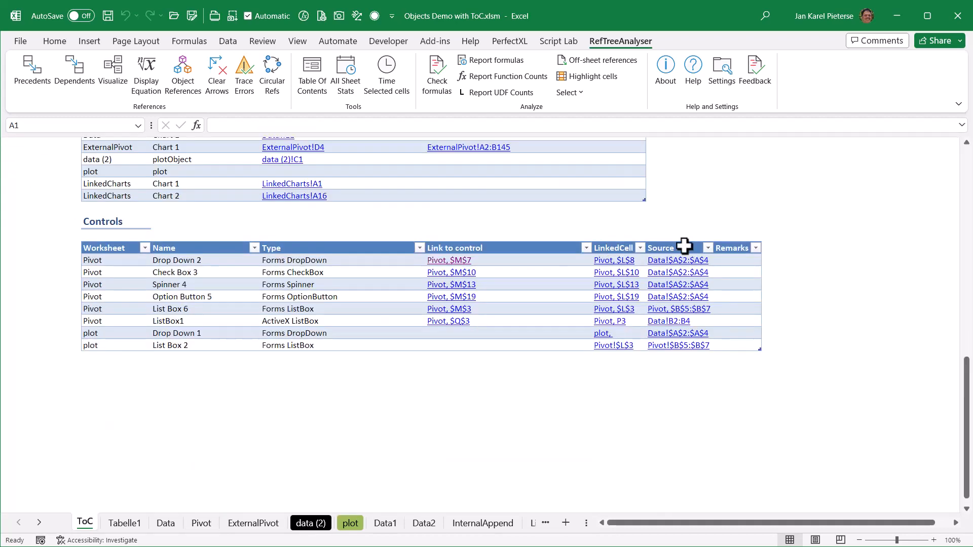
scroll(686, 207, up, 10)
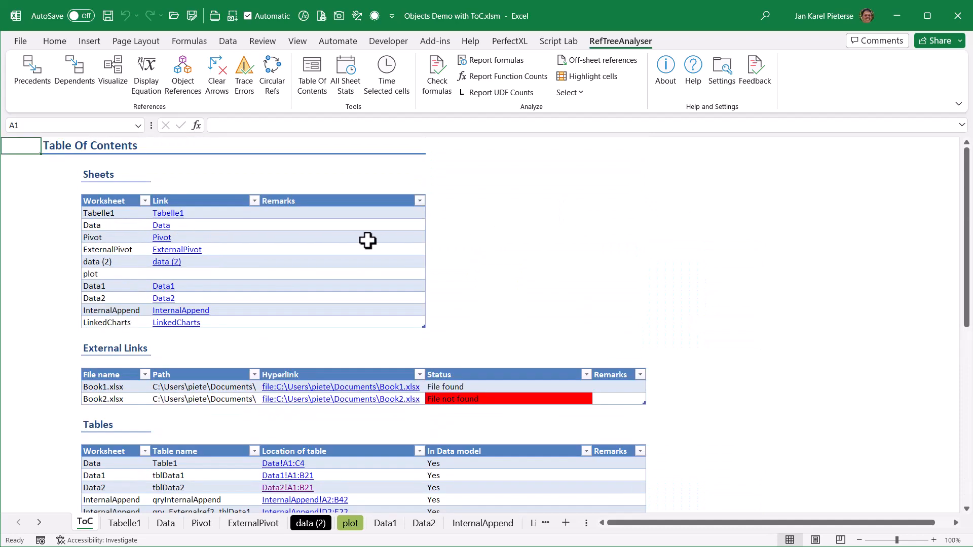
In the Sheets table's Remarks column, enter "Remark" for Tabelle1 and "Remark 2" for ExternalPivot
drag(312, 213, 312, 323)
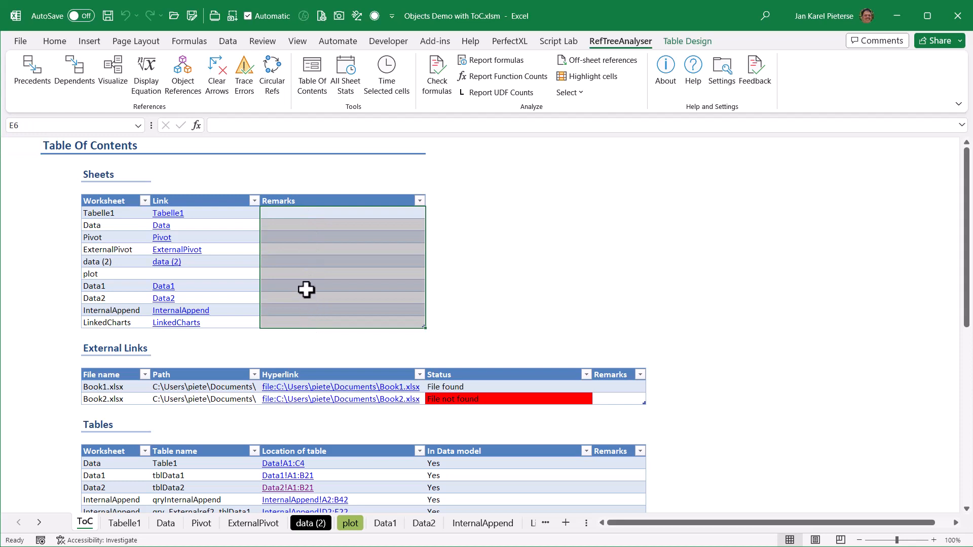
click(304, 274)
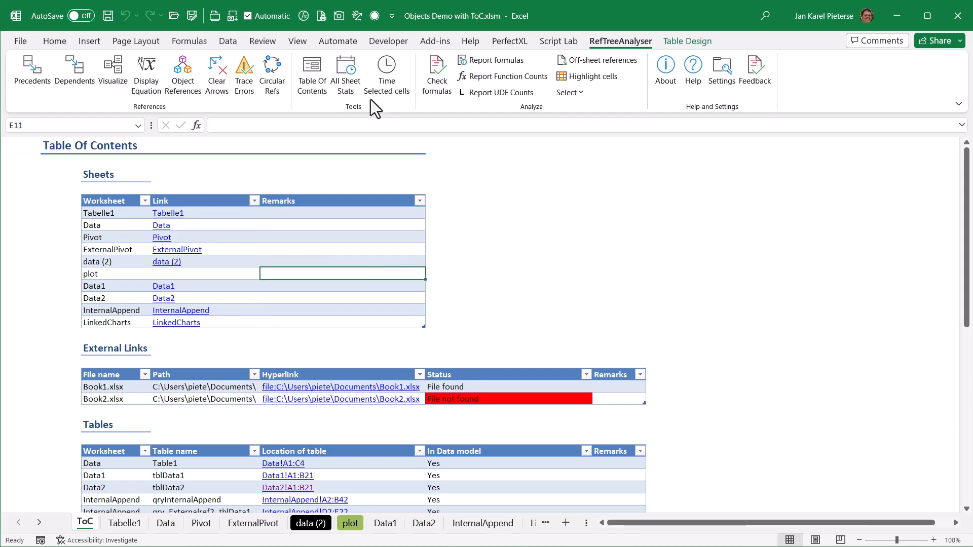
click(345, 208)
text(Remark)
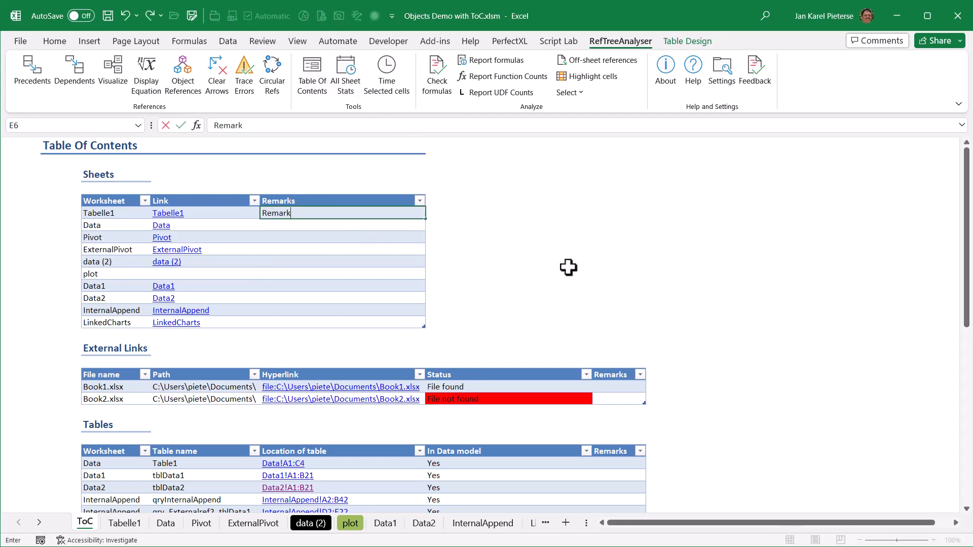
click(356, 250)
text(R)
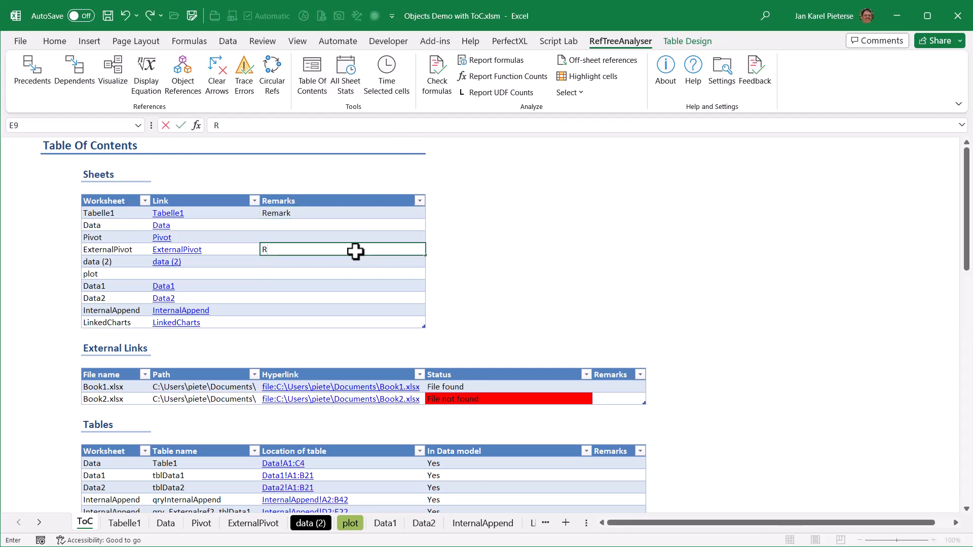
text(emark 2)
key(ctrl+Return)
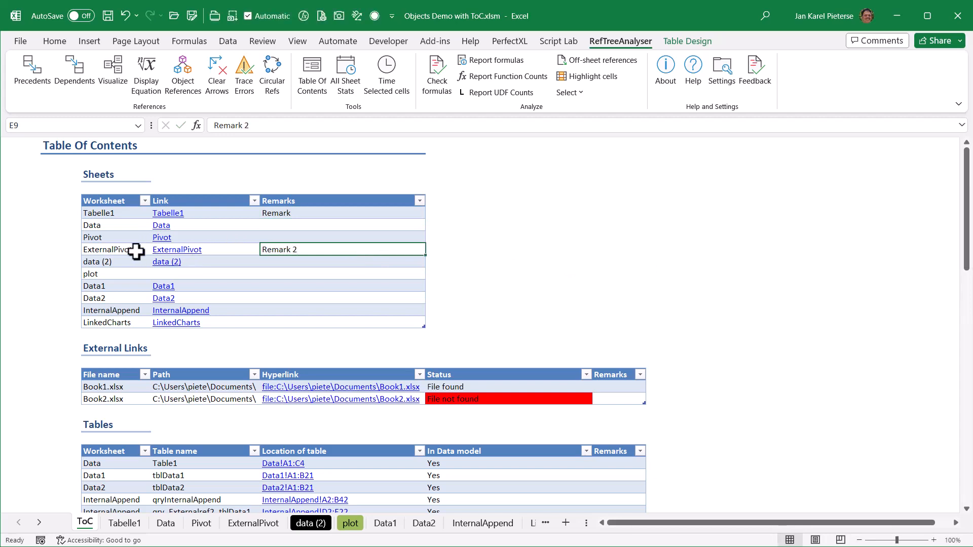
Move the ExternalPivot worksheet between Data1 and Data2 and return to the ToC sheet
click(252, 525)
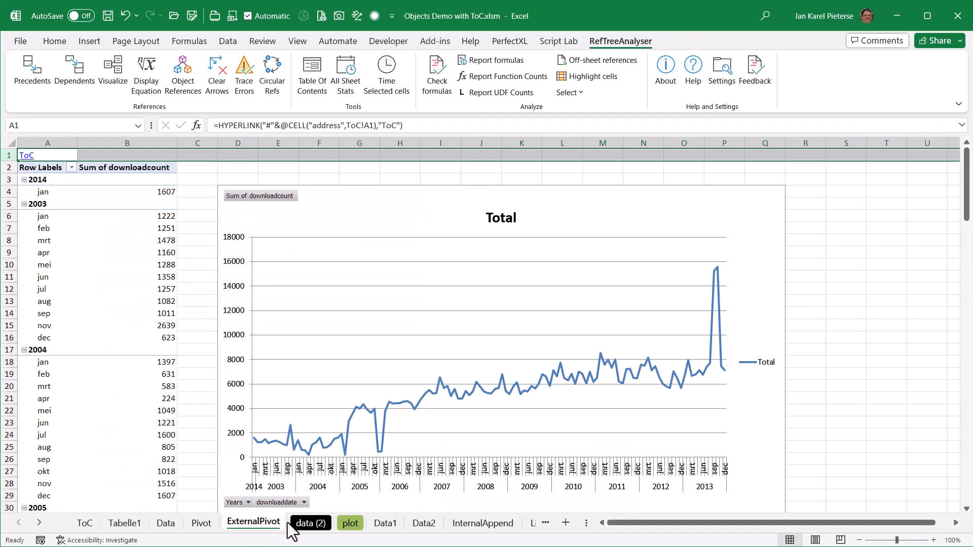
drag(444, 523, 437, 523)
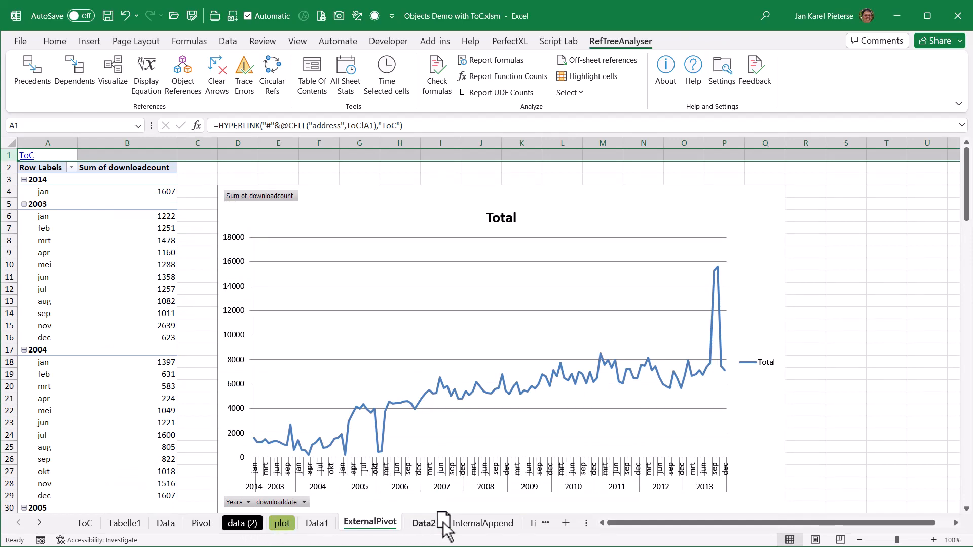
click(81, 528)
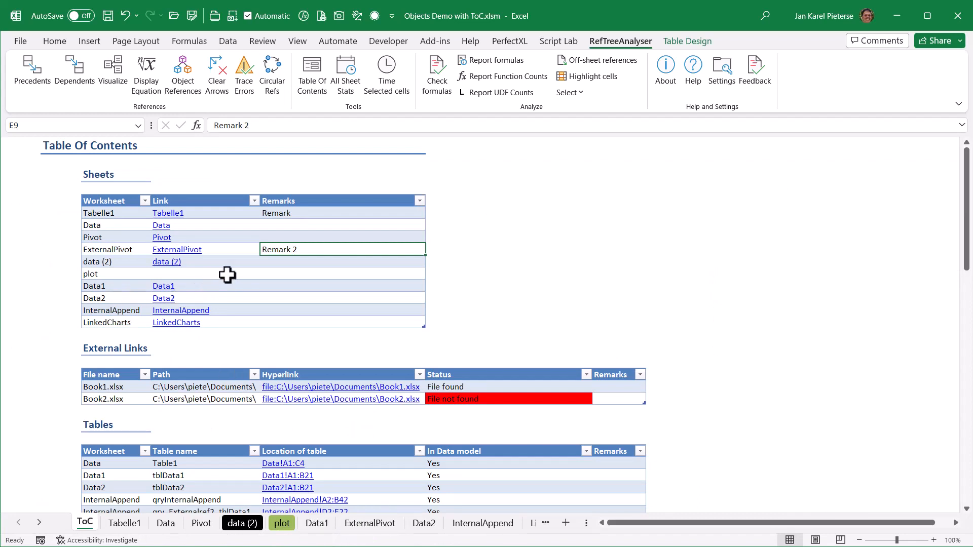
Regenerate the table of contents of all item types on ToC without updating sheet links, and check the ExternalPivot and Tabelle1 remarks
click(314, 89)
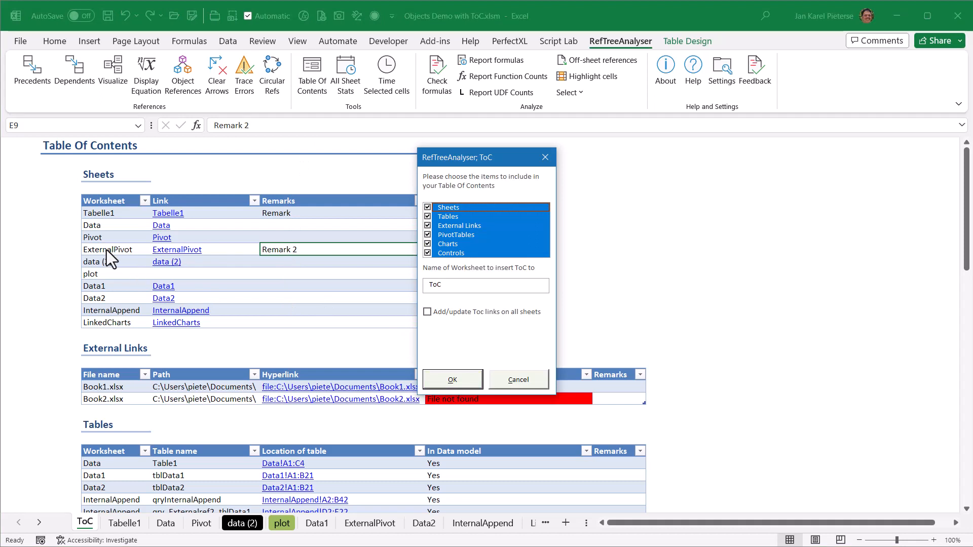
click(449, 379)
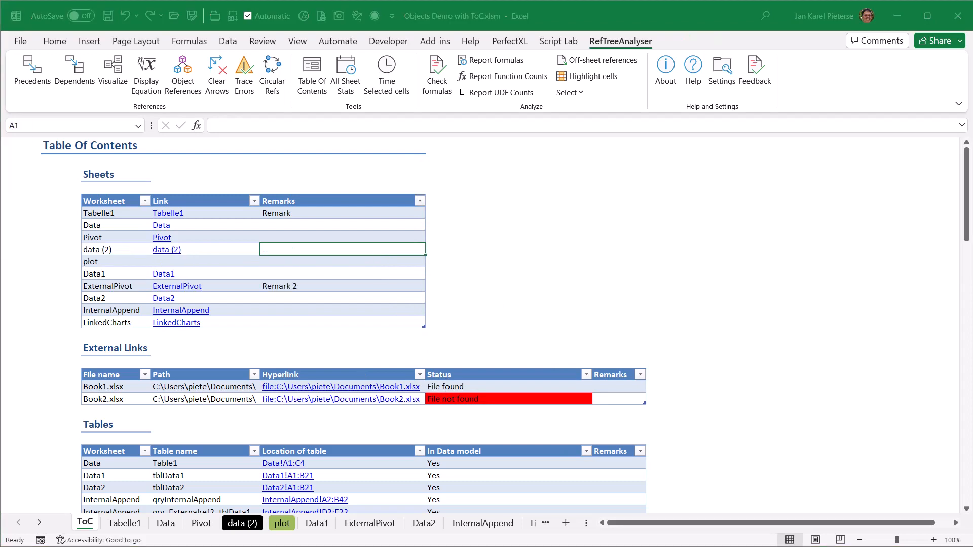
double_click(106, 287)
click(105, 287)
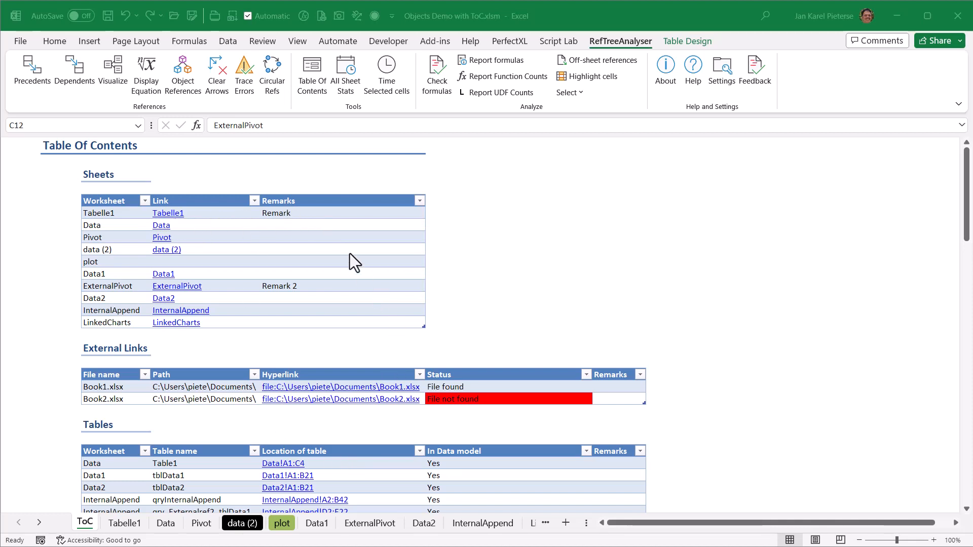
click(327, 211)
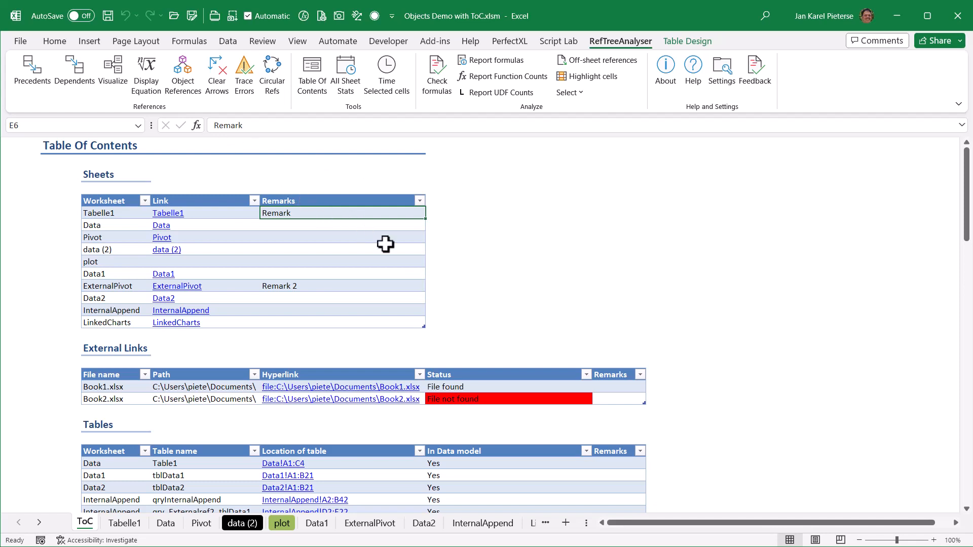
Generate the statistics report for all sheets and review its columns from Used range to Calc time
click(346, 86)
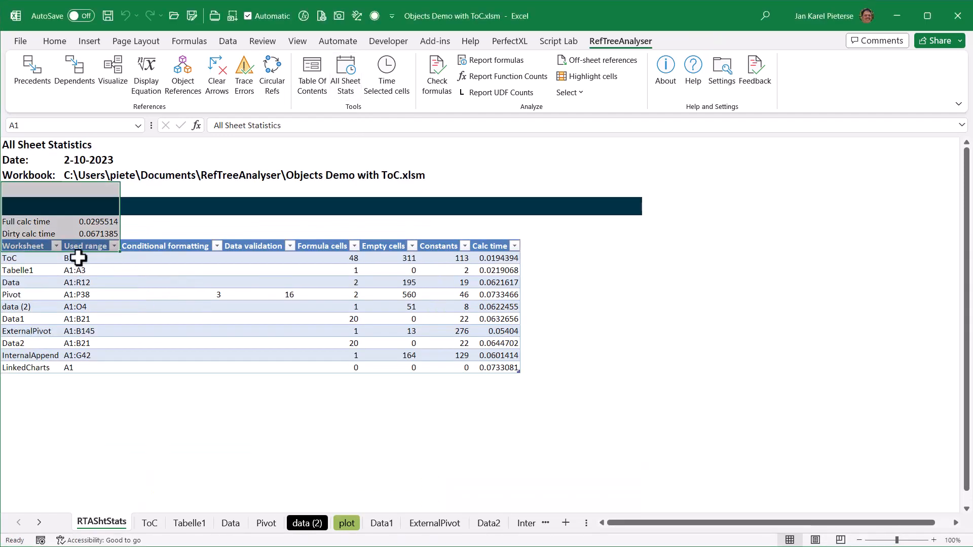
click(82, 247)
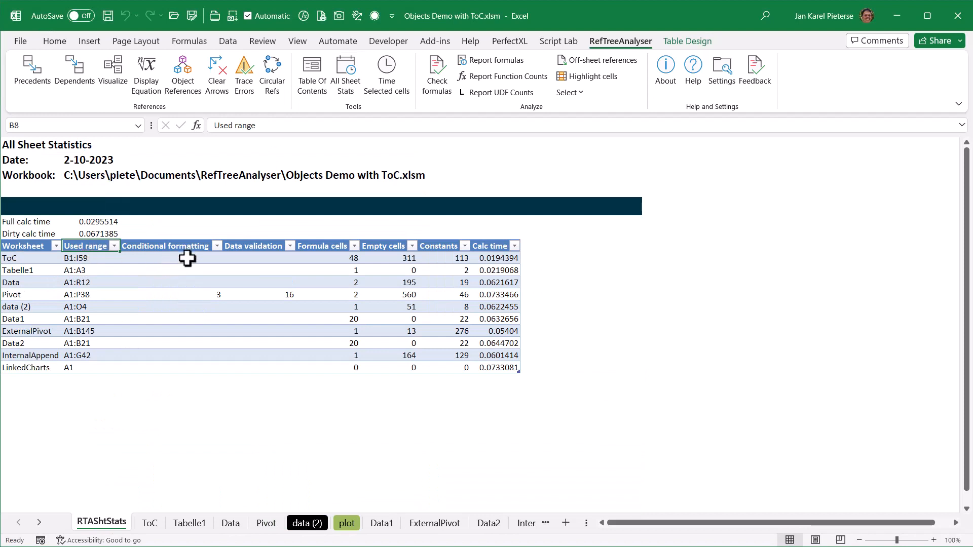
drag(187, 260, 193, 343)
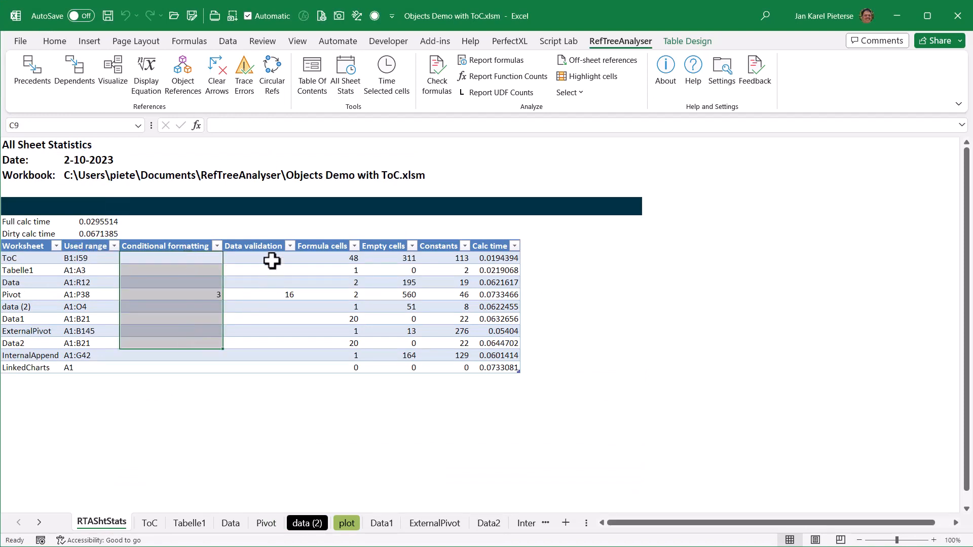
drag(272, 260, 273, 342)
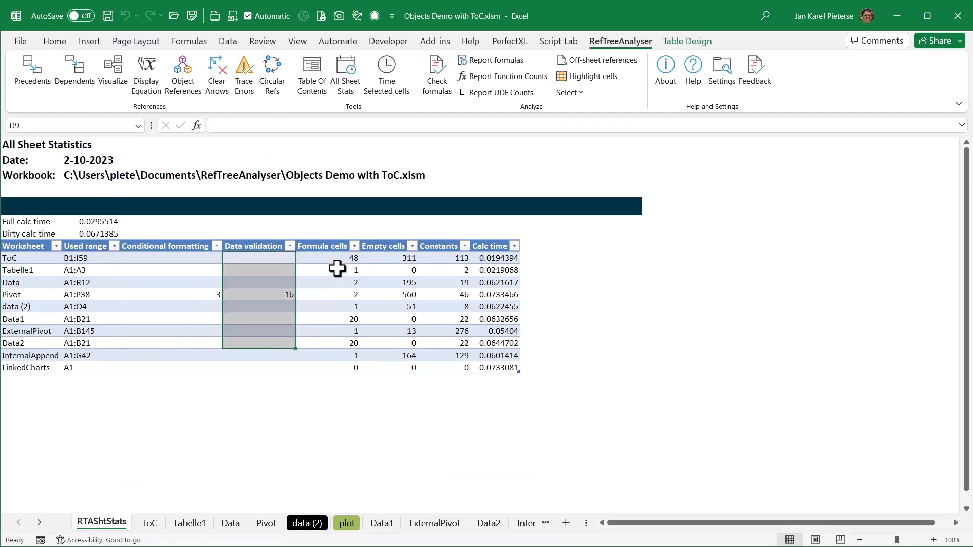
click(354, 259)
click(385, 257)
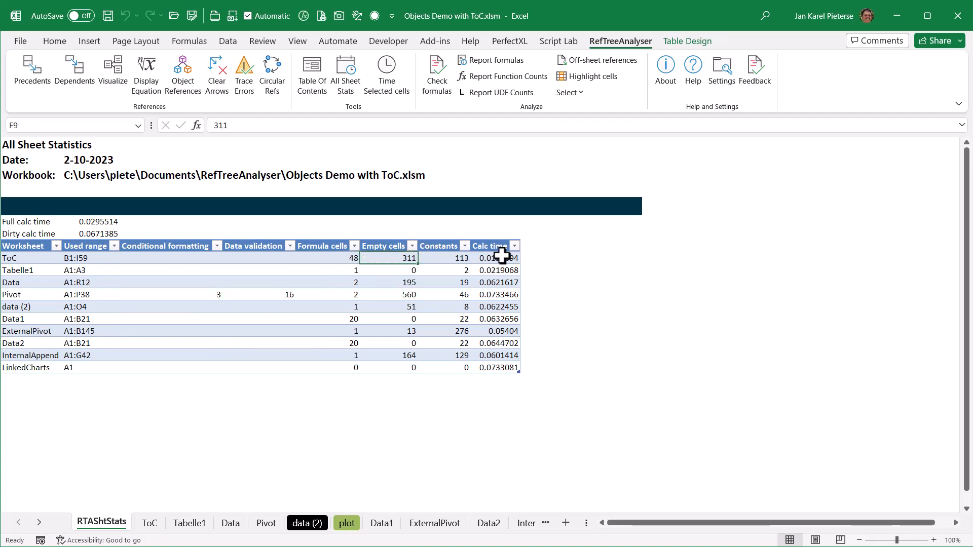
drag(501, 257, 509, 367)
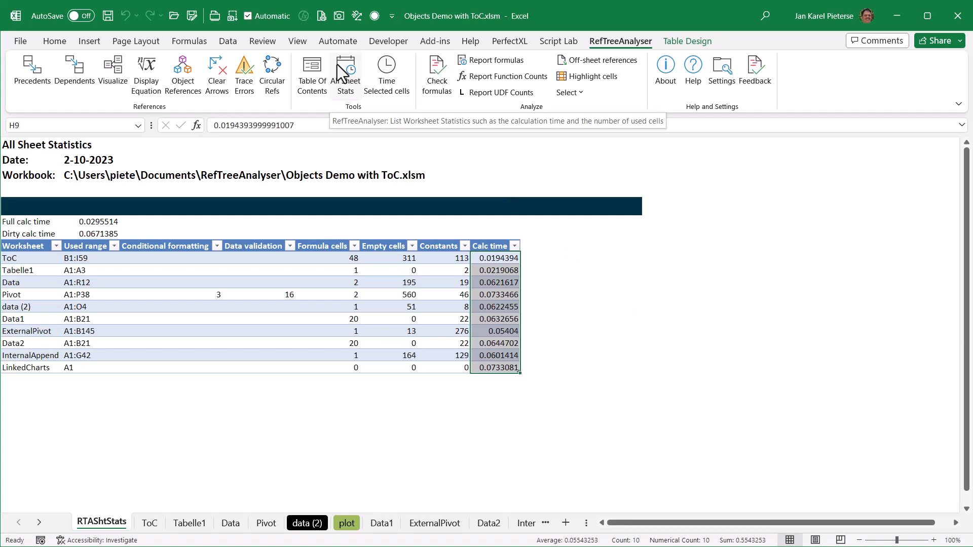
Sort the sheet statistics by Calc time from largest to smallest and select the Pivot row
click(514, 246)
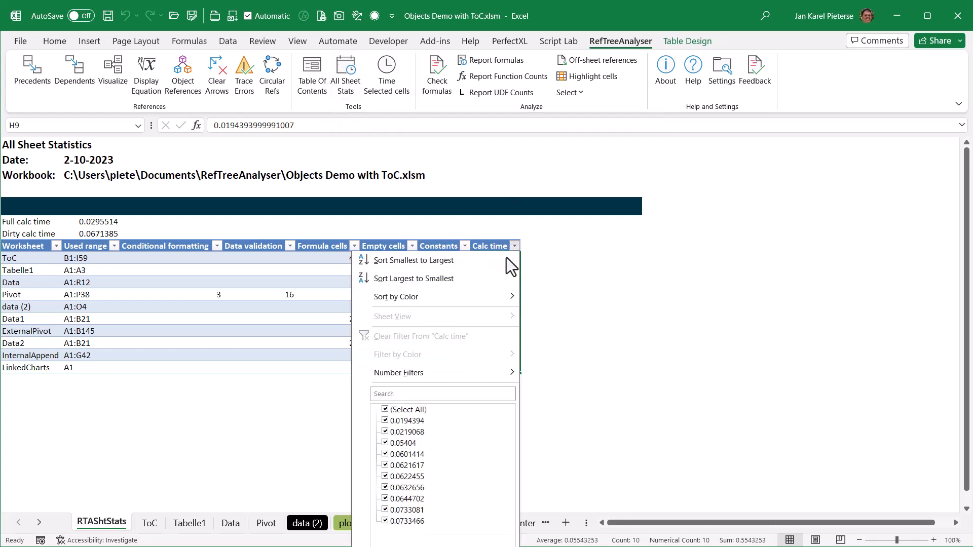
click(448, 278)
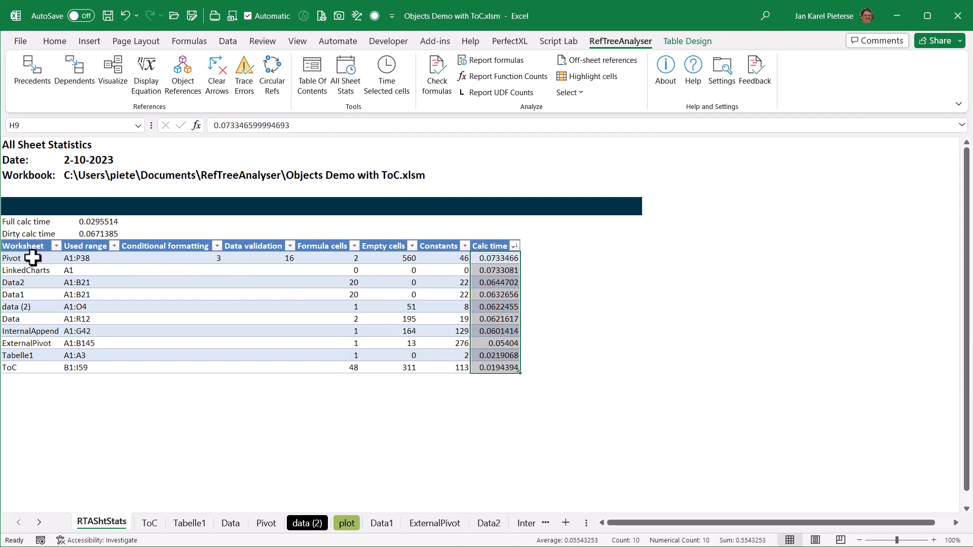
drag(32, 258, 512, 258)
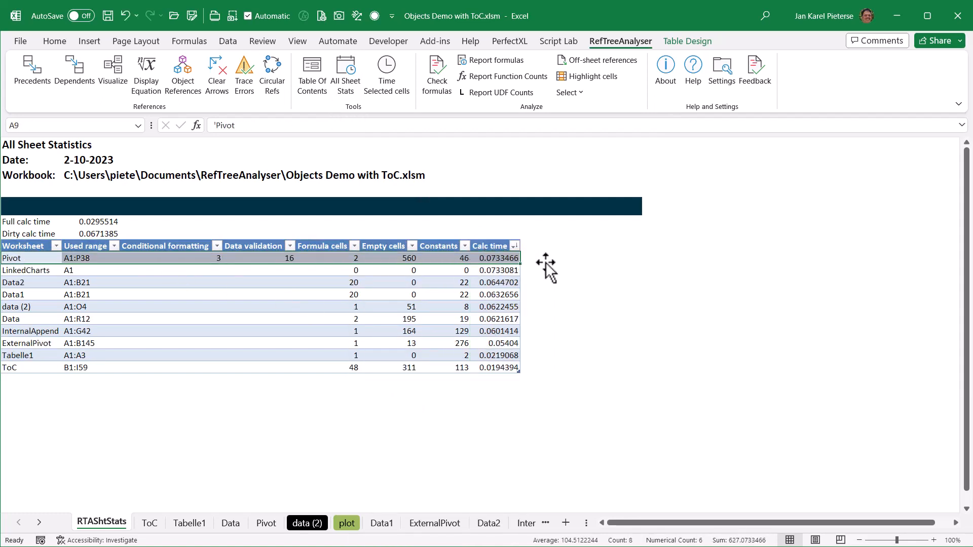